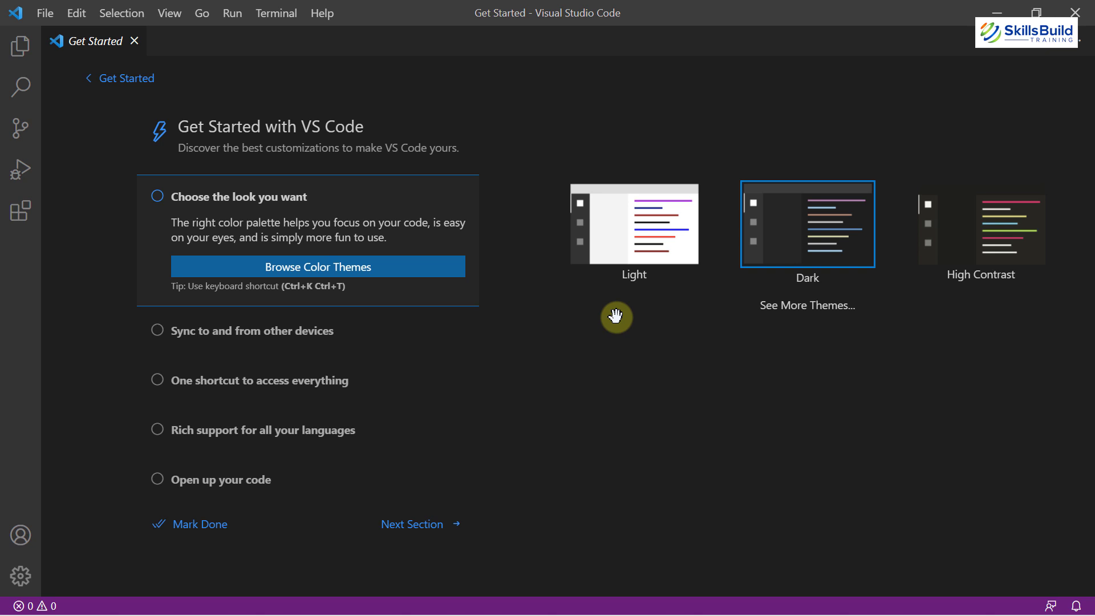
Launch Command Prompt from Start and run python --version, which reports Python not found
{"action": "left_click", "coordinate": [615, 317]}
{"action": "key", "text": "super"}
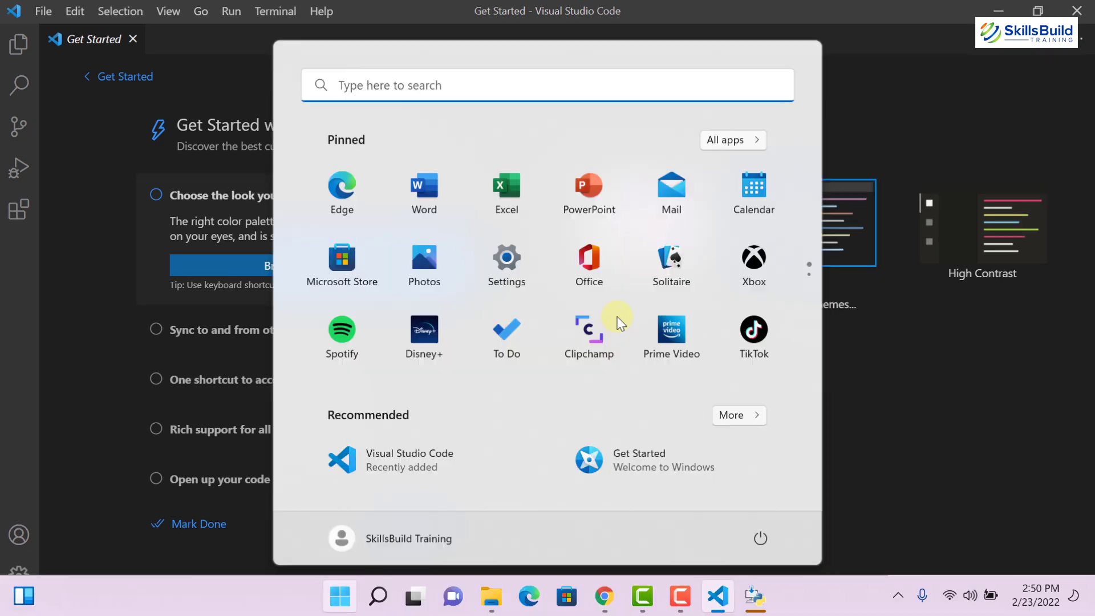
{"action": "type", "text": "cmd"}
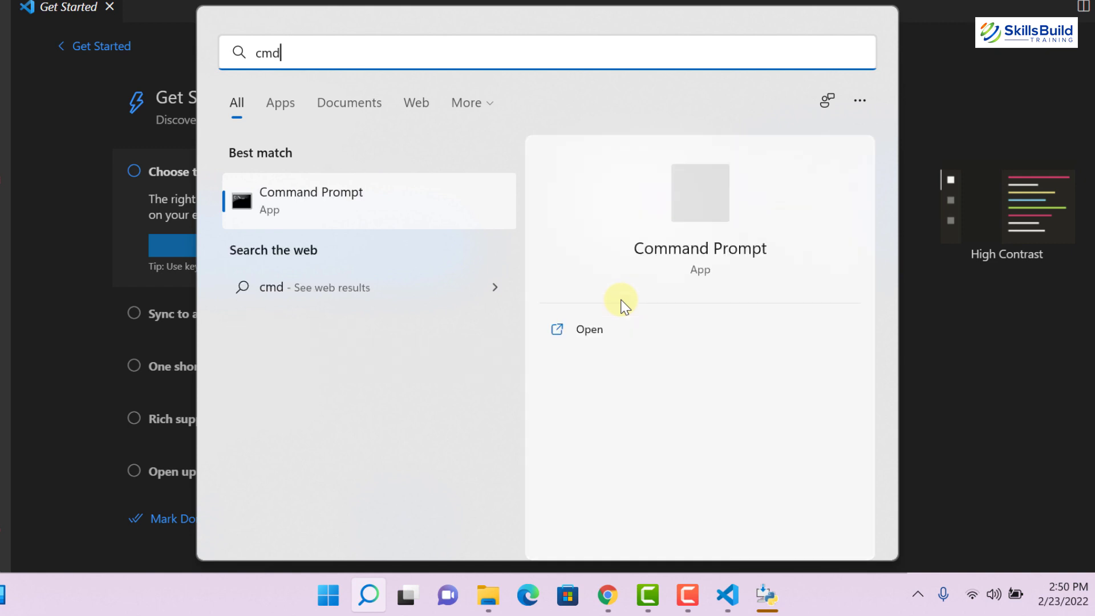
{"action": "key", "text": "Return"}
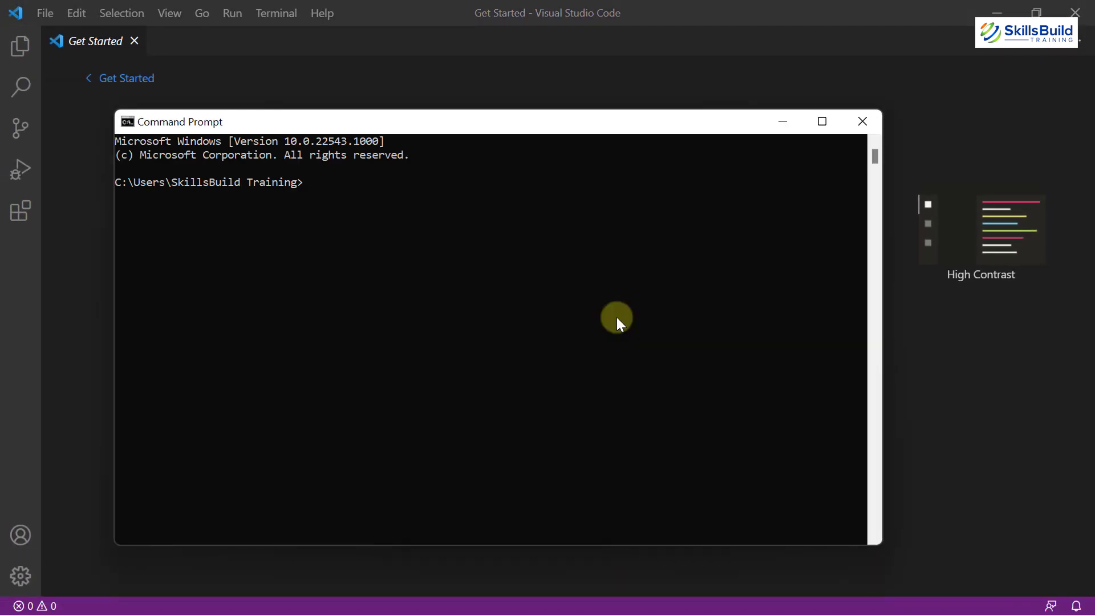
{"action": "type", "text": "python "}
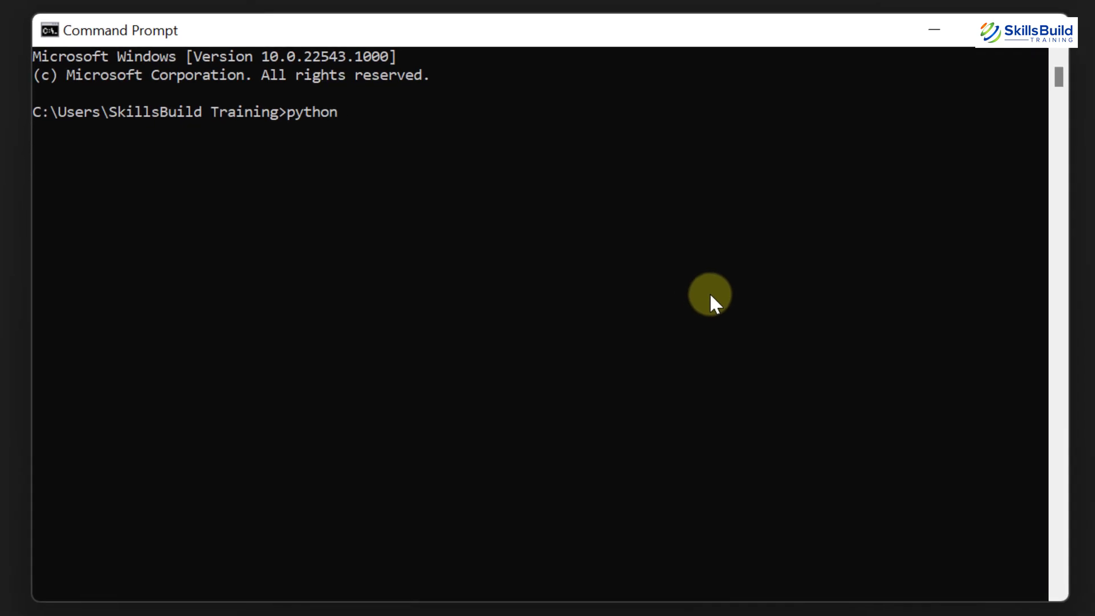
{"action": "type", "text": "--v"}
{"action": "type", "text": "ersion"}
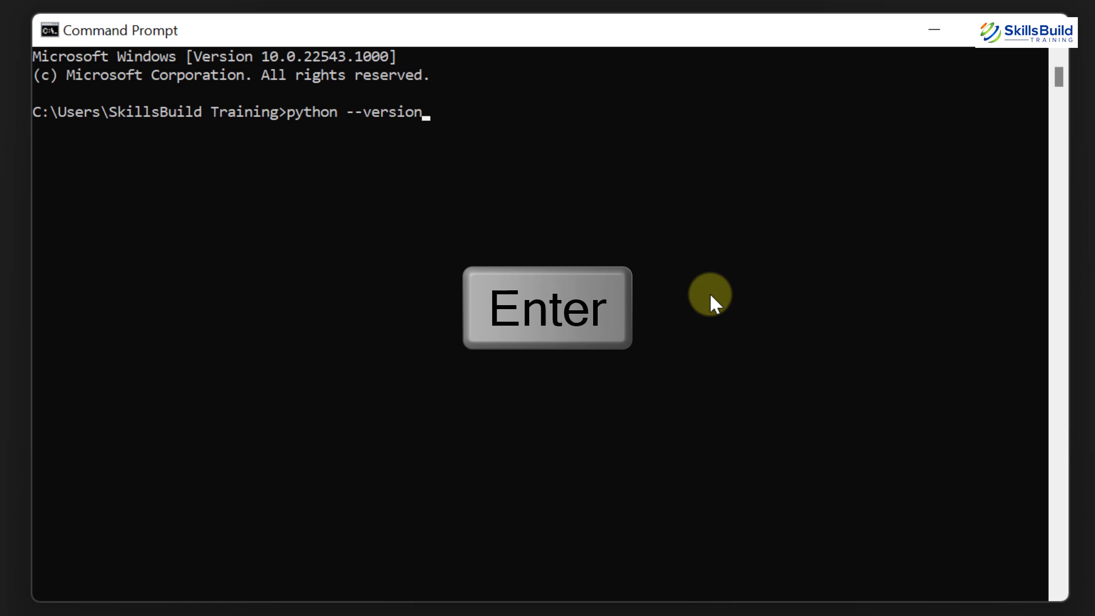
{"action": "key", "text": "Return"}
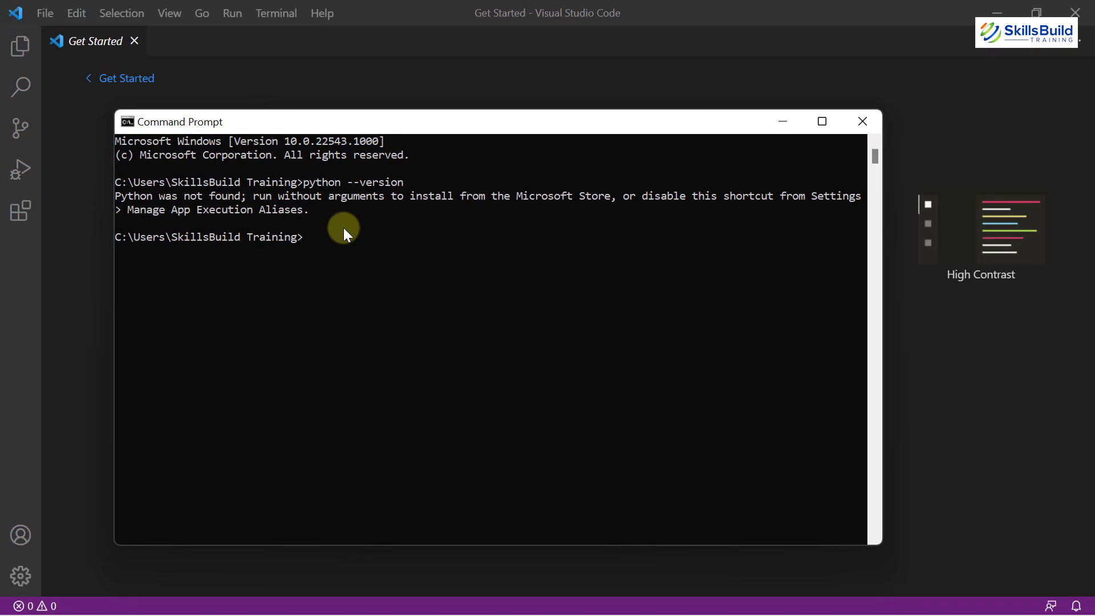
Close Command Prompt and download the Python 3.10.2 Windows installer from python.org
{"action": "left_click", "coordinate": [861, 123]}
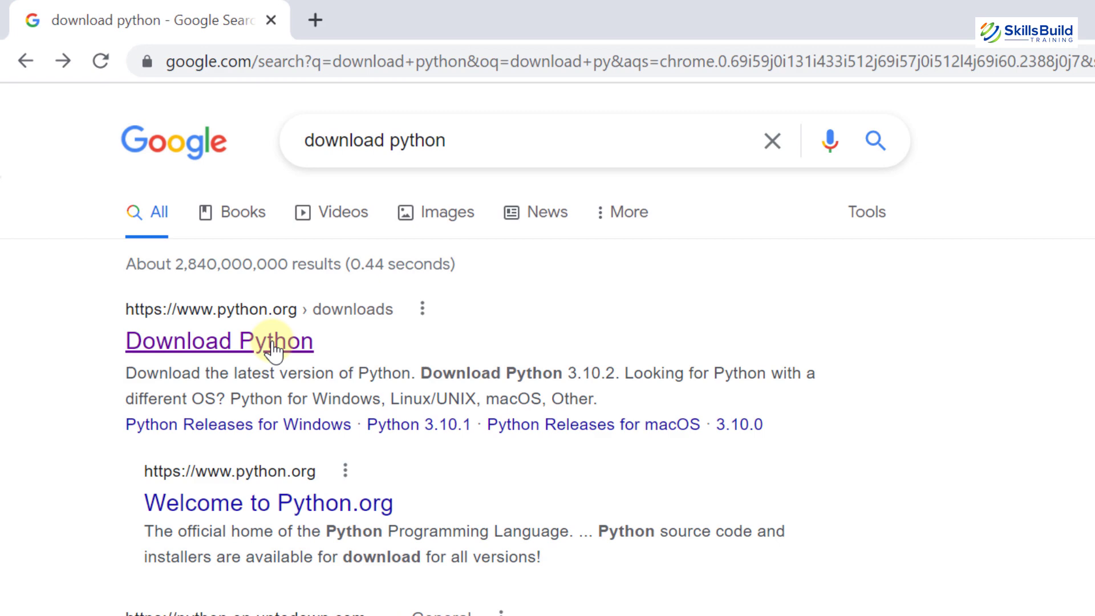
{"action": "left_click", "coordinate": [299, 380]}
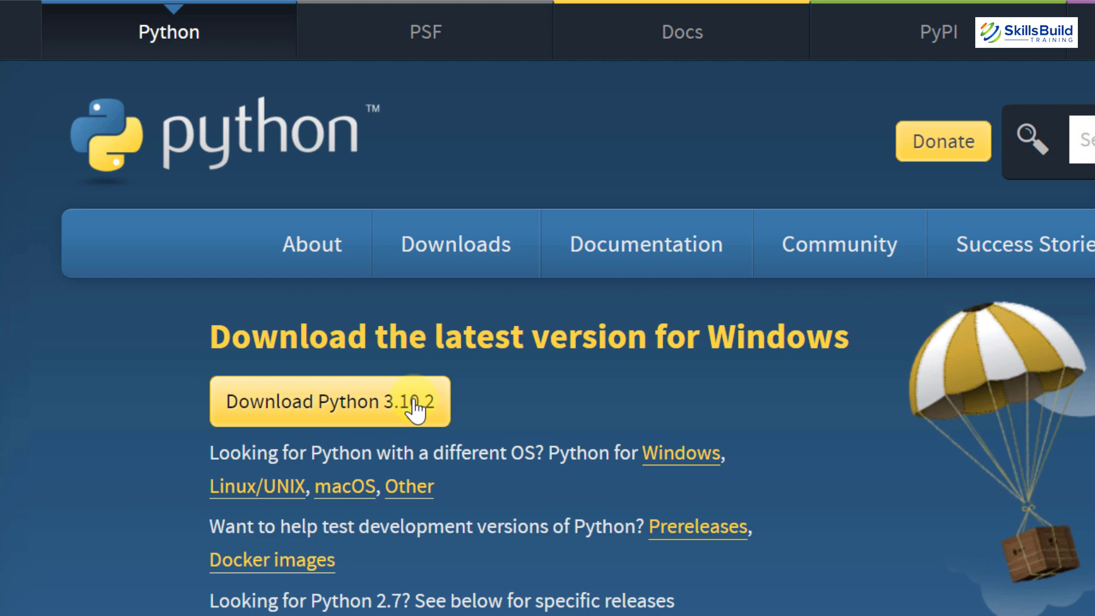
{"action": "left_click", "coordinate": [337, 407]}
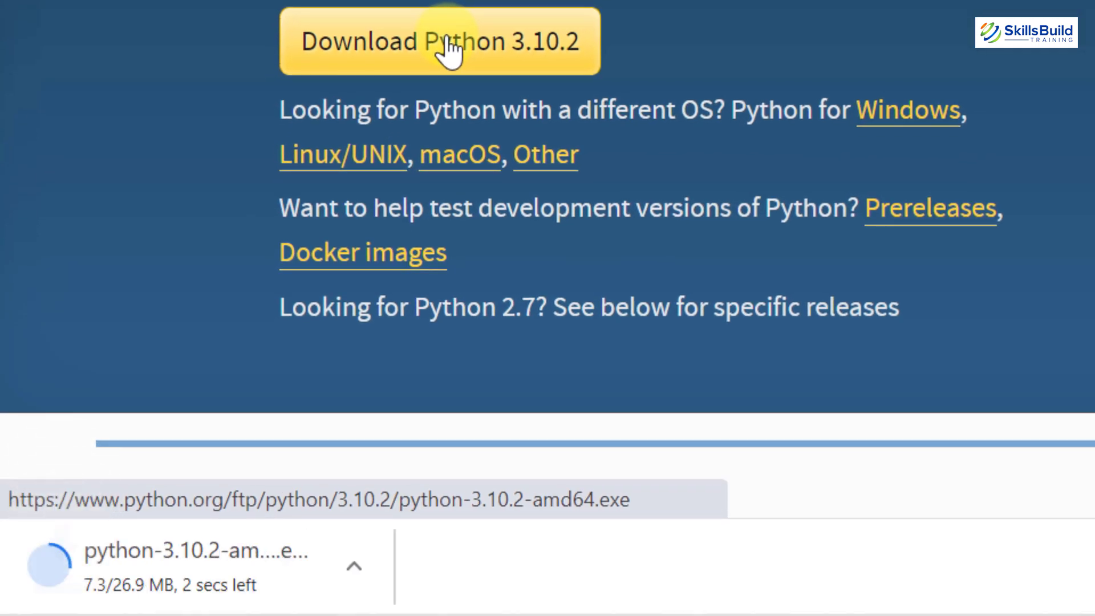
Run the installer with Add Python 3.10 to PATH, customized with all optional features, and install
{"action": "left_click", "coordinate": [162, 577]}
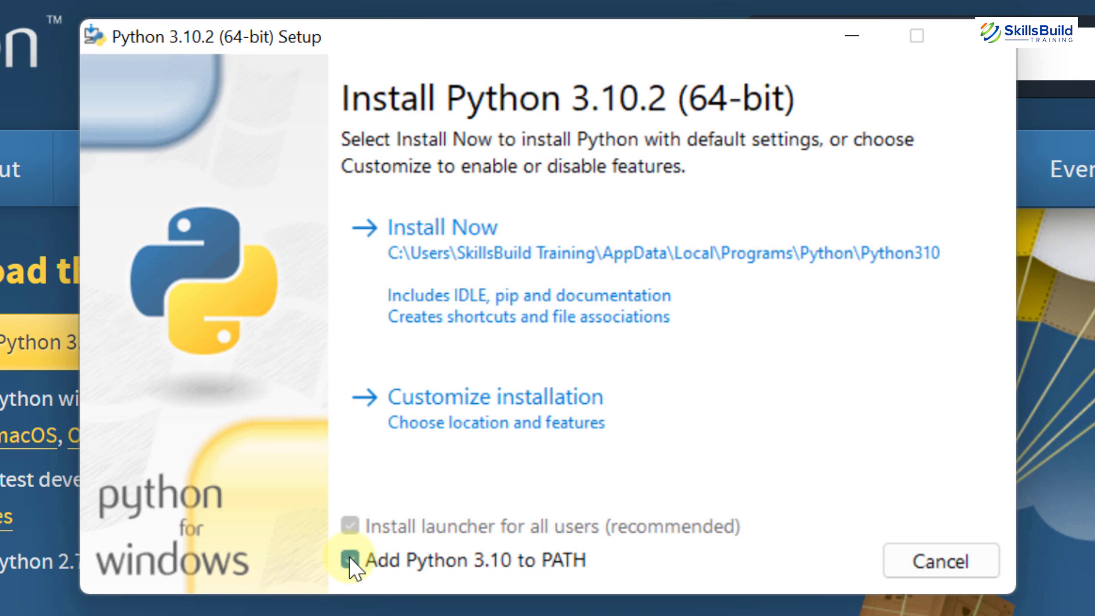
{"action": "left_click", "coordinate": [349, 559]}
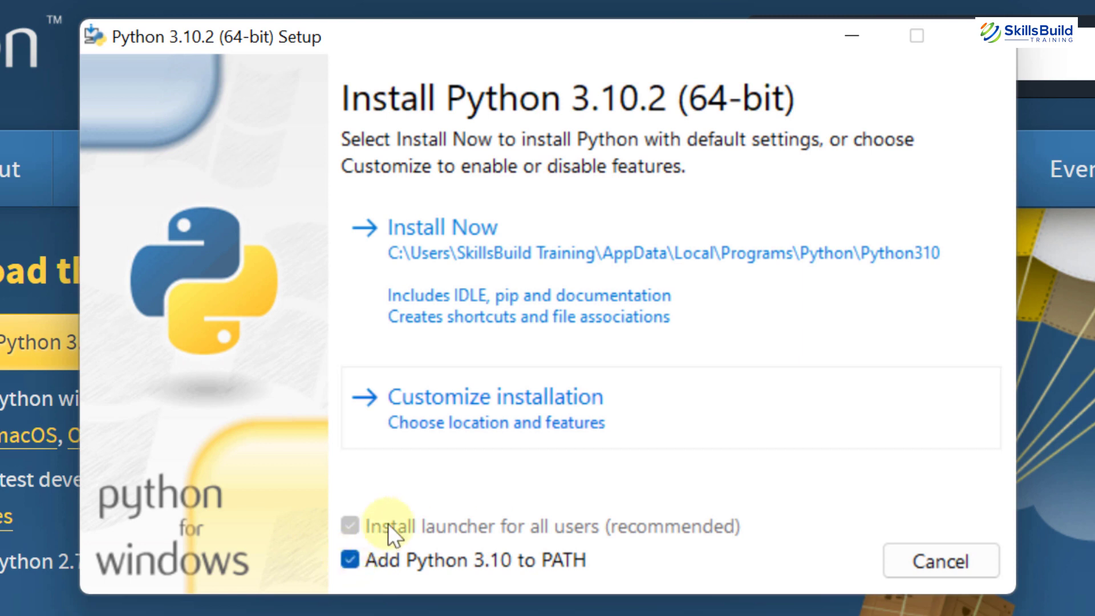
{"action": "left_click", "coordinate": [518, 411]}
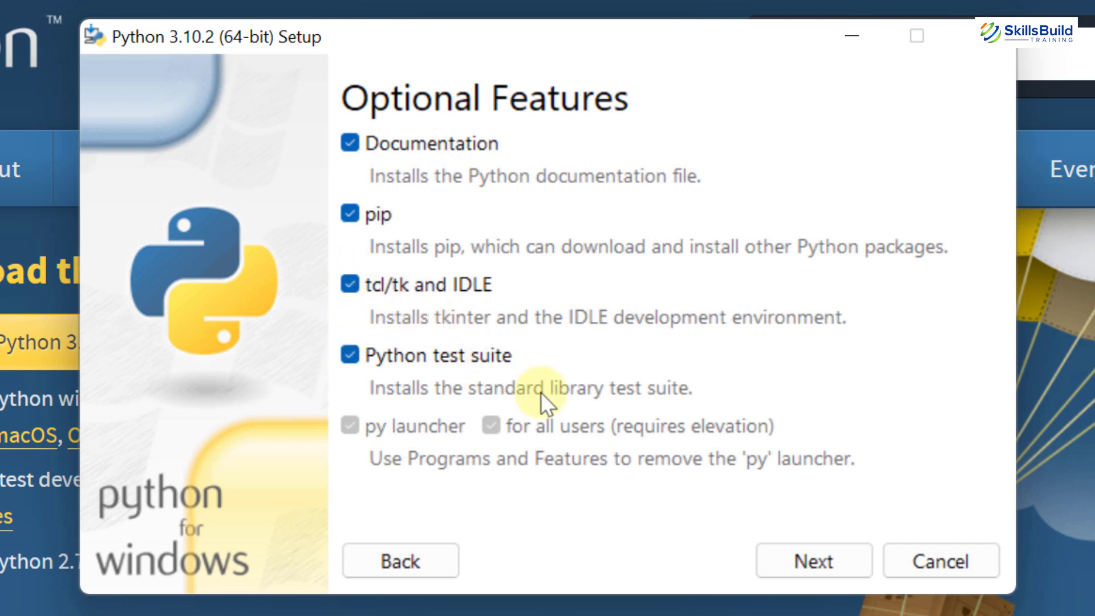
{"action": "left_click", "coordinate": [780, 558]}
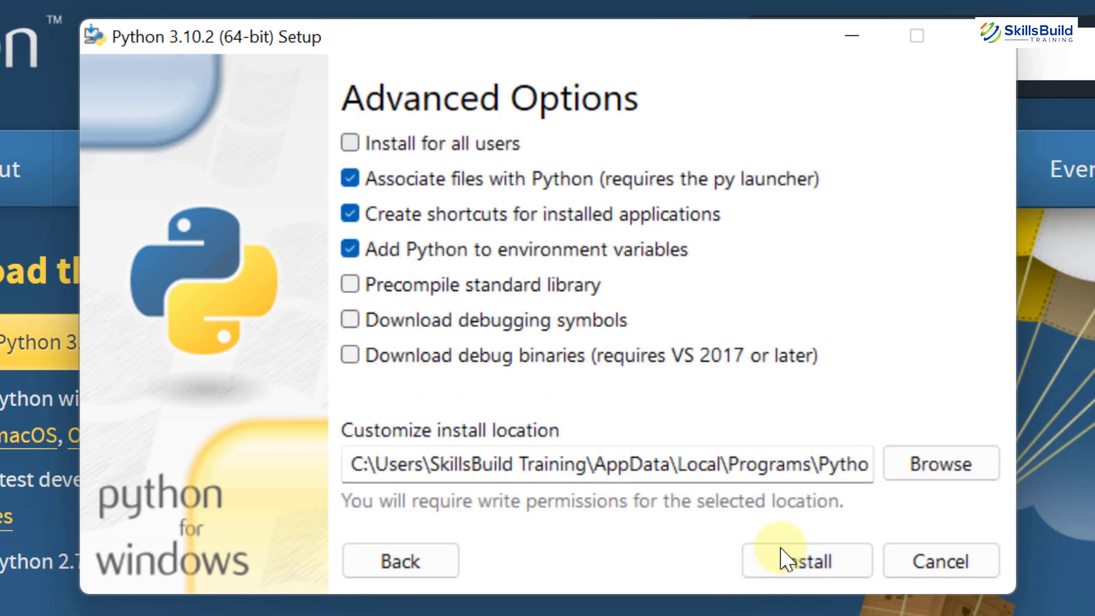
{"action": "left_click", "coordinate": [819, 556]}
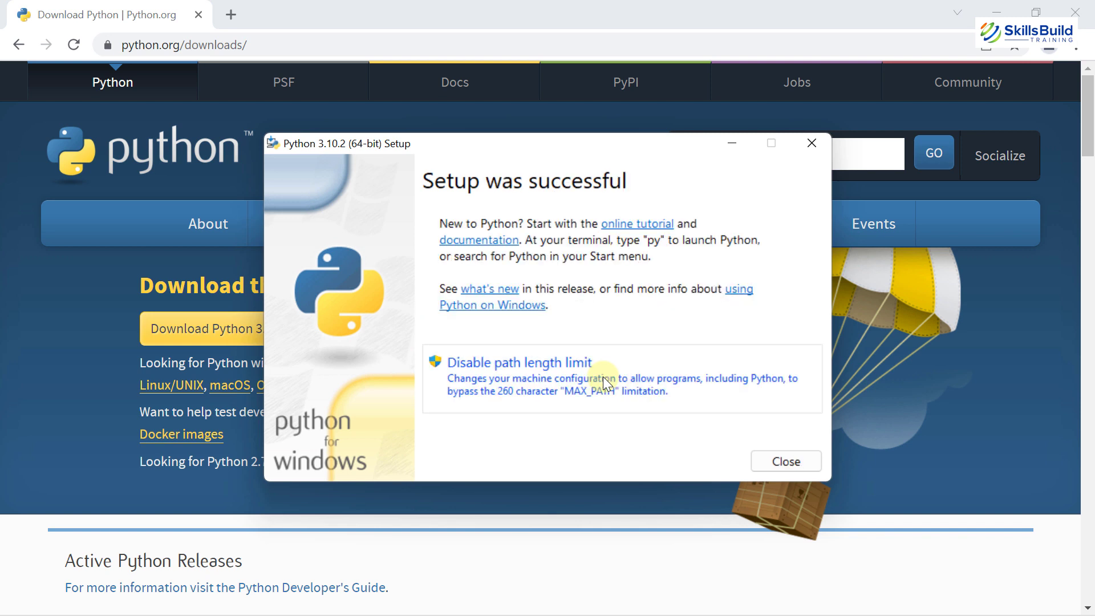
Close the finished setup, switch to VS Code and show the Explorer panel
{"action": "left_click", "coordinate": [779, 461]}
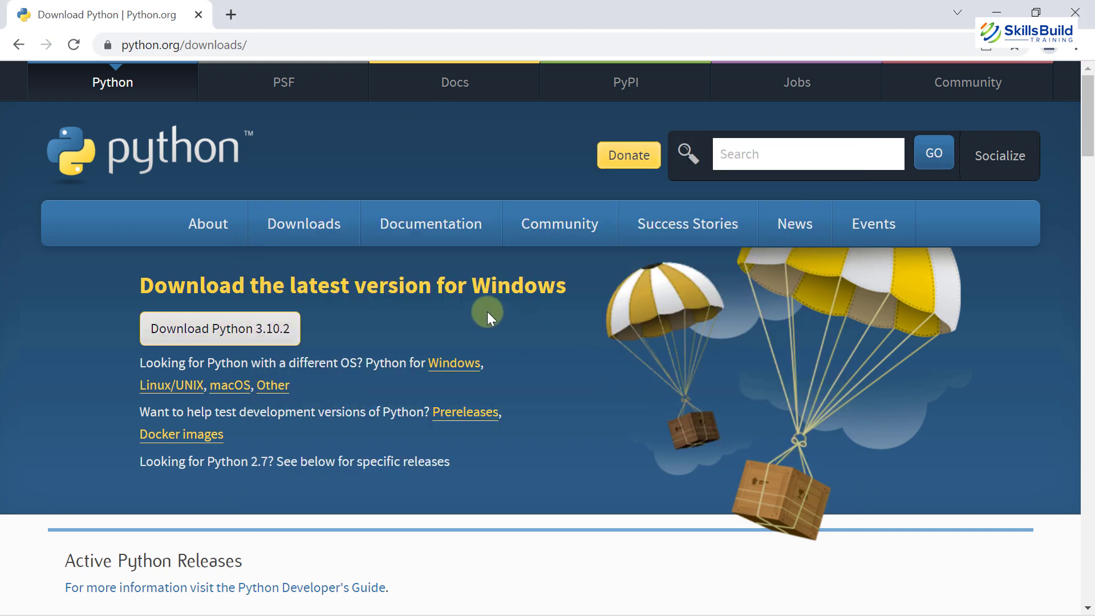
{"action": "key", "text": "alt+Tab"}
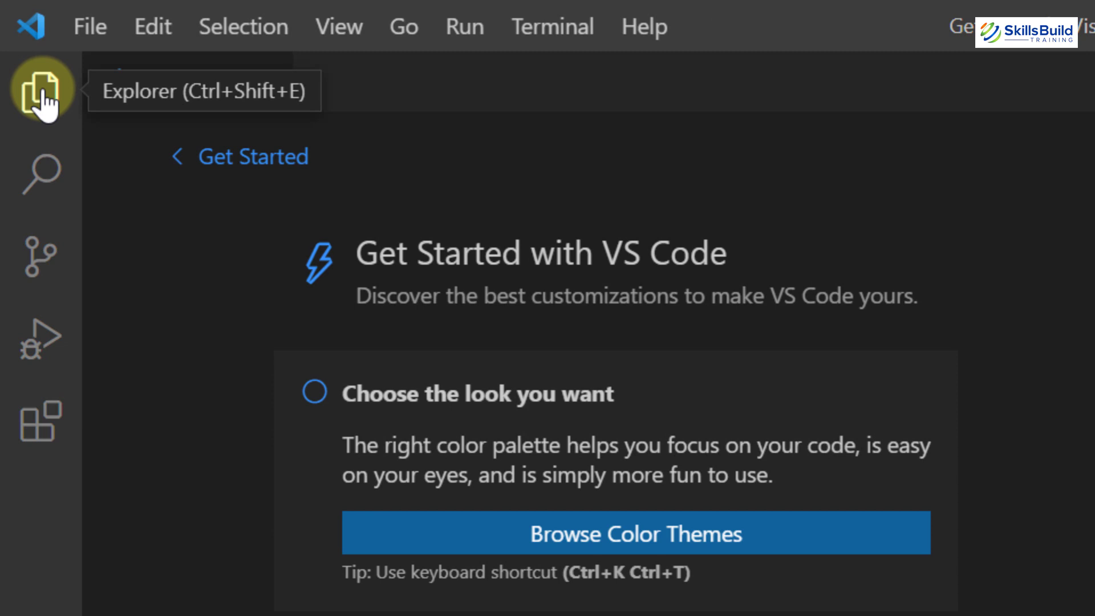
{"action": "left_click", "coordinate": [43, 98]}
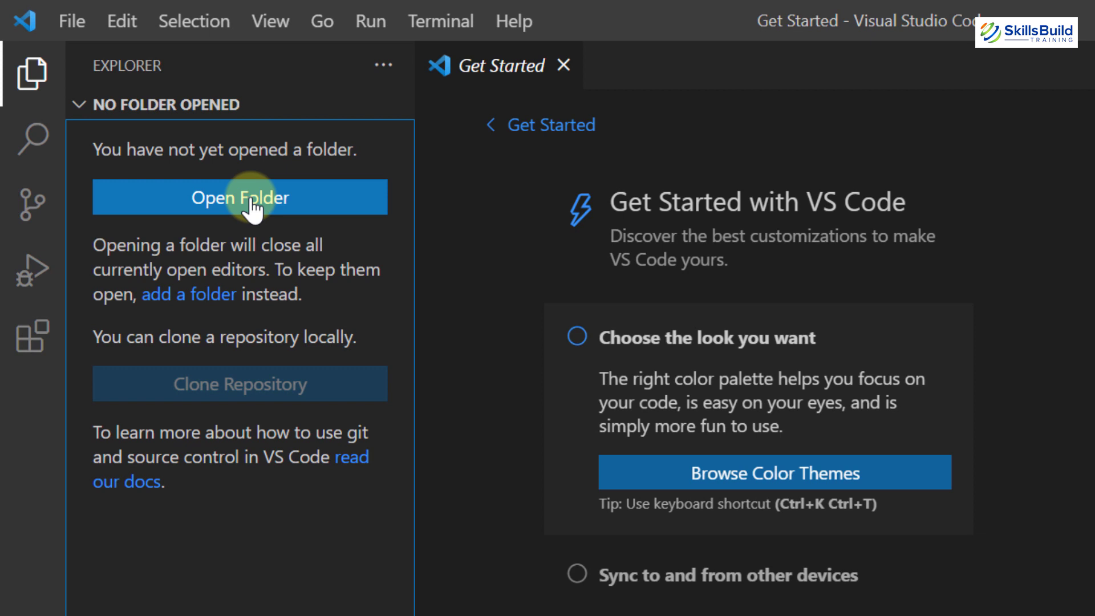
Create a new untitled file via File > New File and bring up Save As with Ctrl+S
{"action": "left_click", "coordinate": [78, 22]}
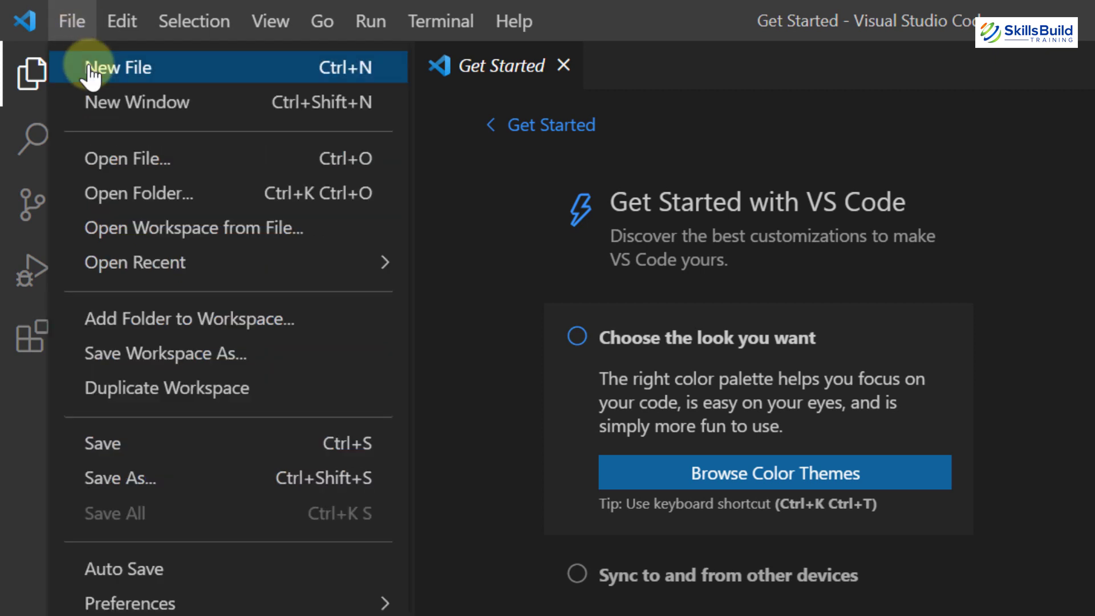
{"action": "left_click", "coordinate": [137, 77]}
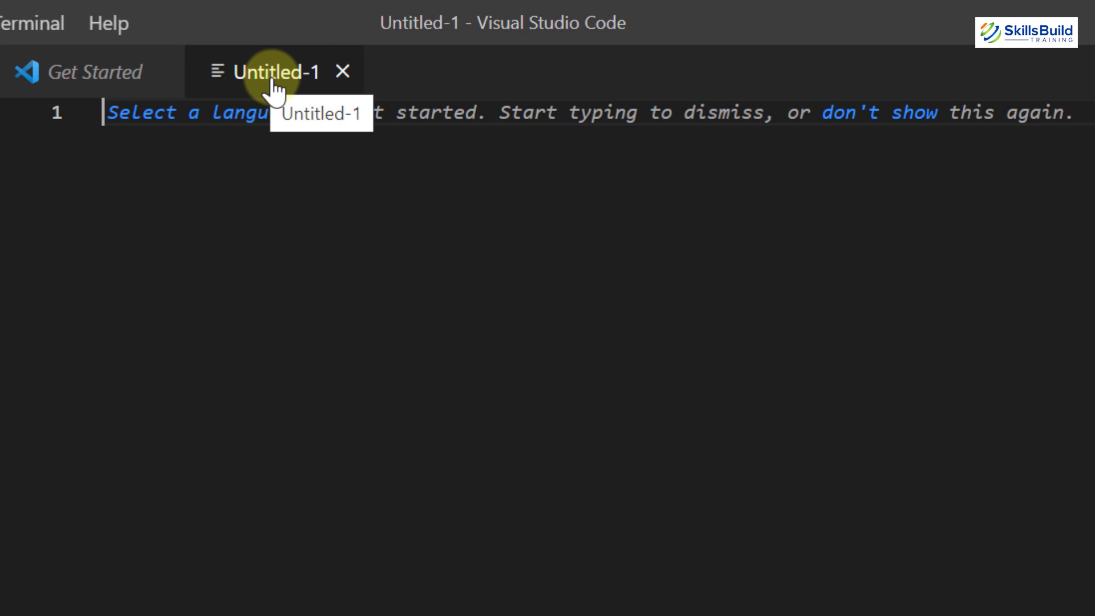
{"action": "key", "text": "ctrl+s"}
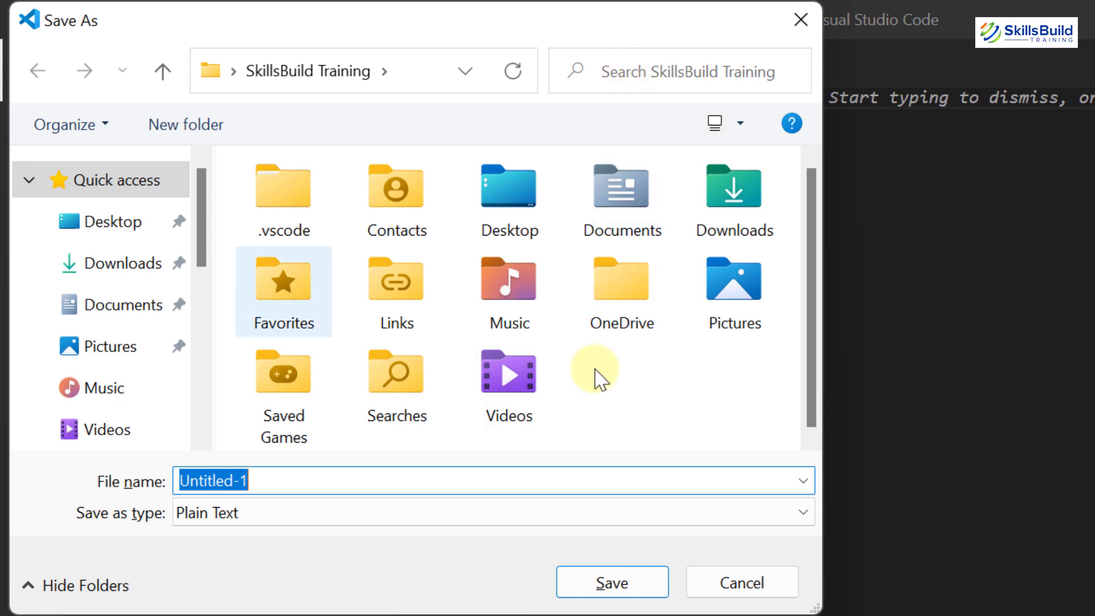
Save the file to the Desktop as SkillsBuild with Save as type Python
{"action": "left_click", "coordinate": [112, 221]}
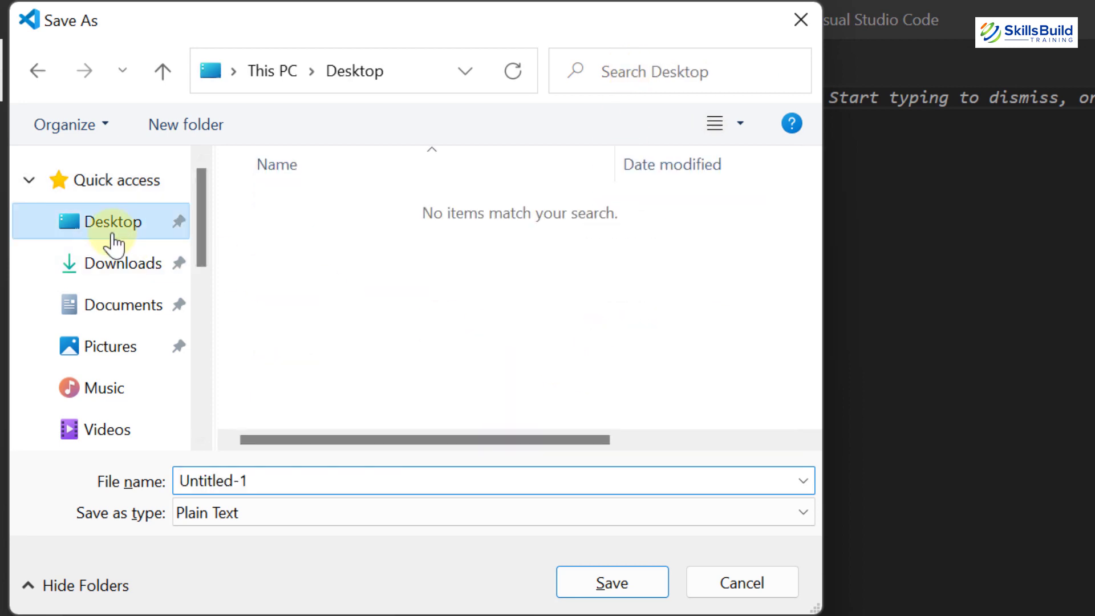
{"action": "left_click", "coordinate": [264, 481]}
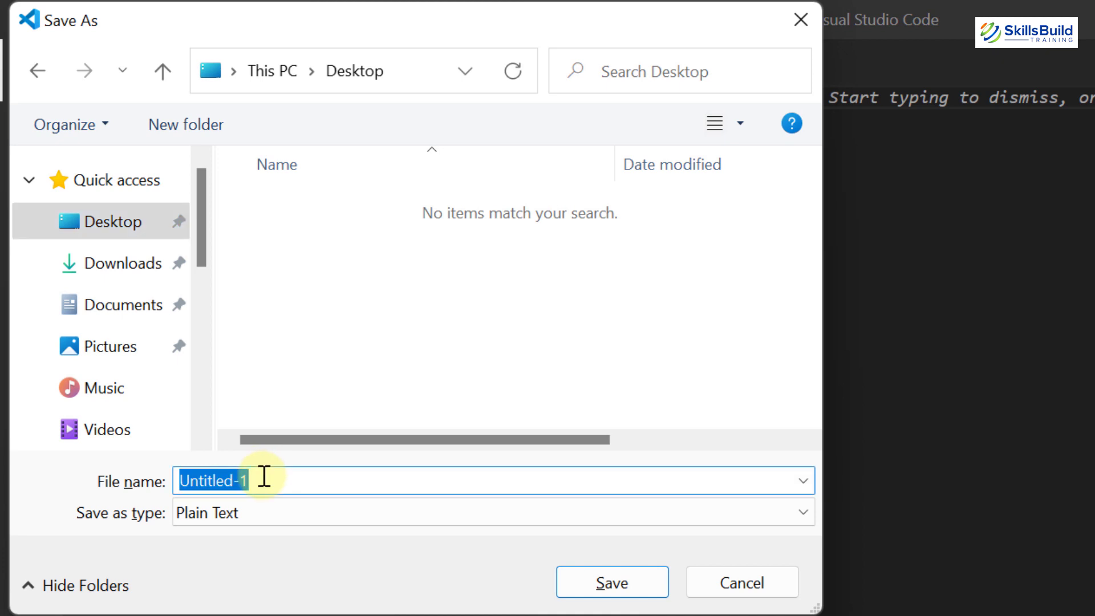
{"action": "type", "text": "SkillsB"}
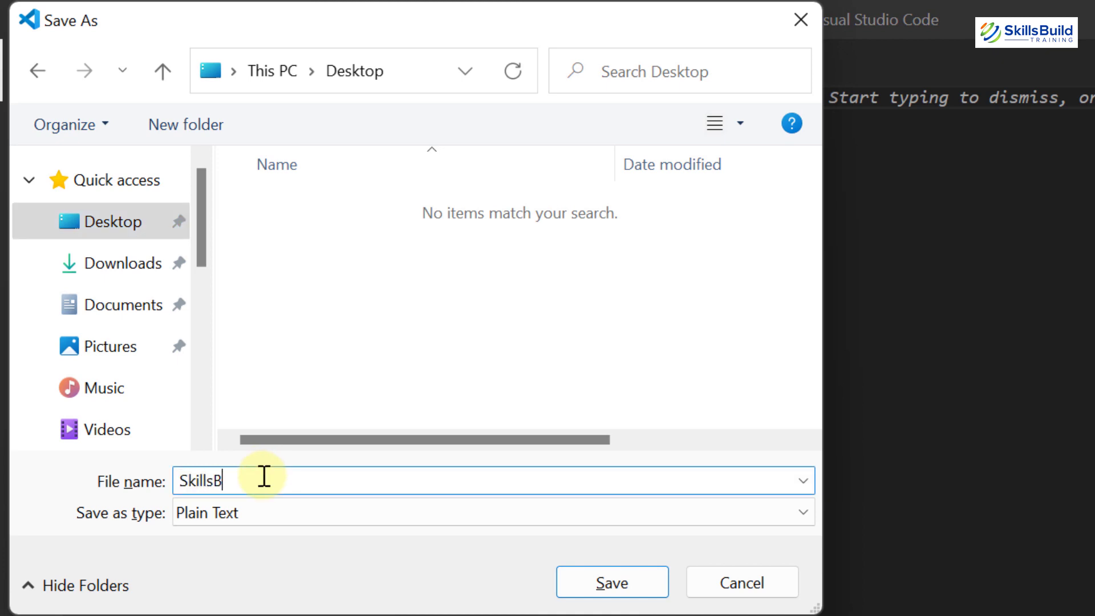
{"action": "type", "text": "uild."}
{"action": "type", "text": "py"}
{"action": "left_click", "coordinate": [308, 518]}
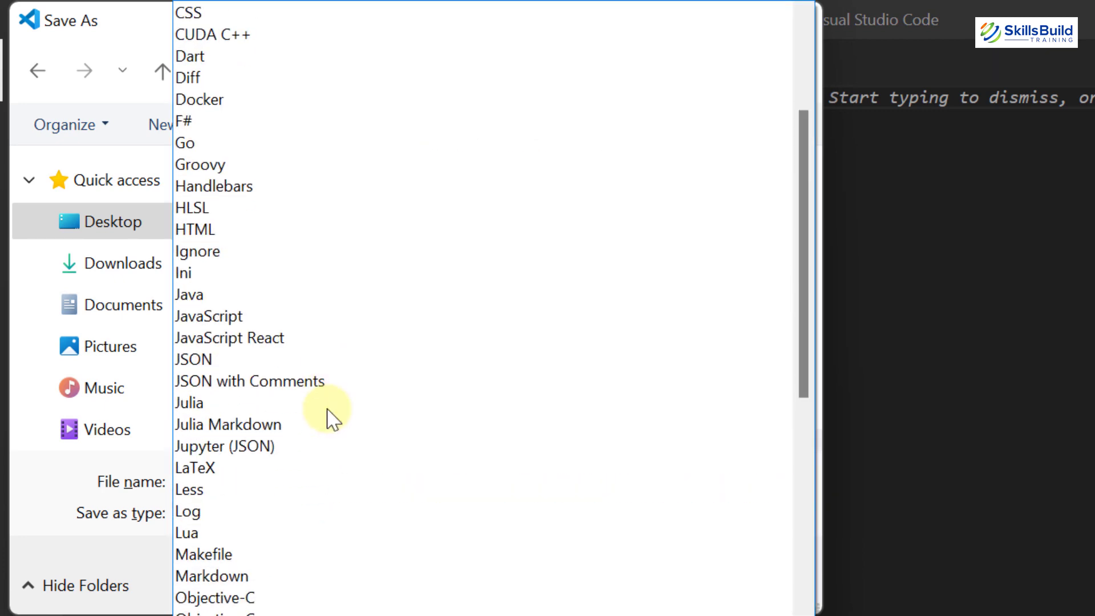
{"action": "key", "text": "p"}
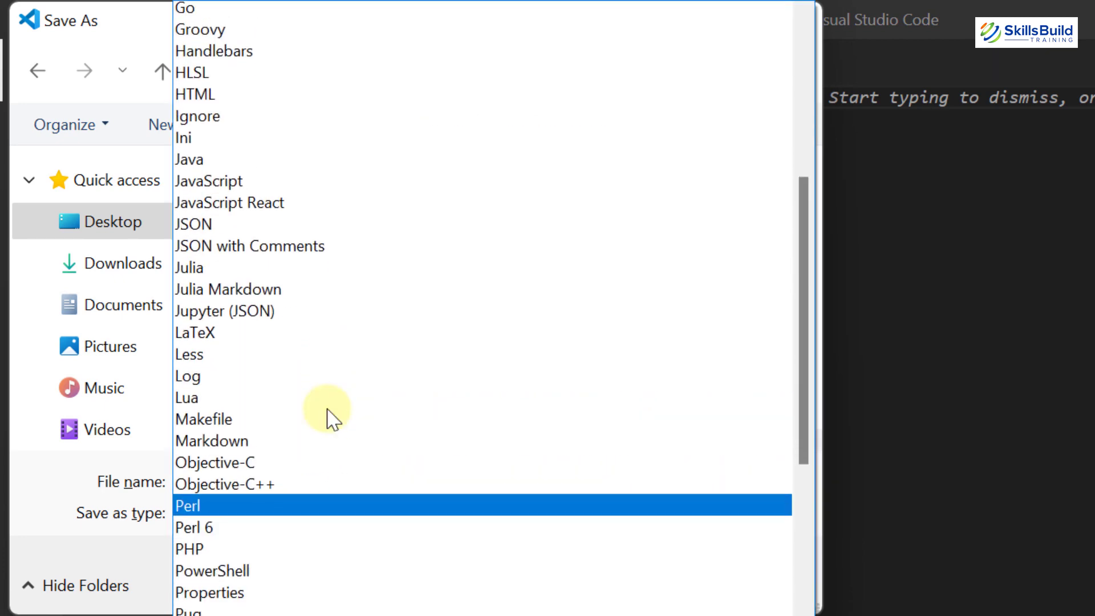
{"action": "scroll", "coordinate": [333, 417], "scroll_direction": "down", "scroll_amount": 2}
{"action": "left_click", "coordinate": [208, 488]}
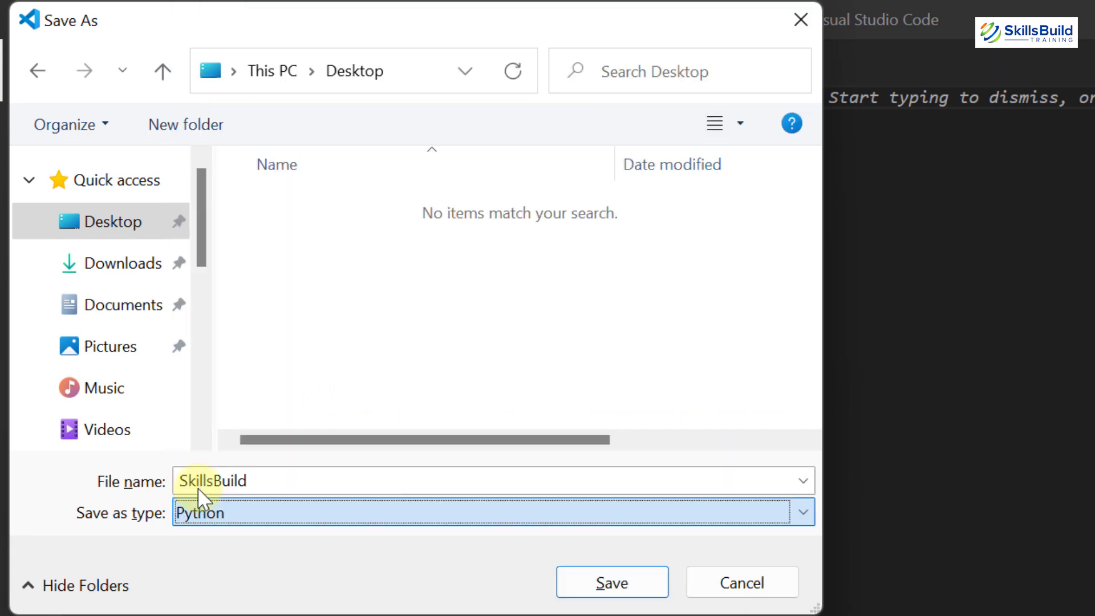
{"action": "left_click", "coordinate": [610, 589]}
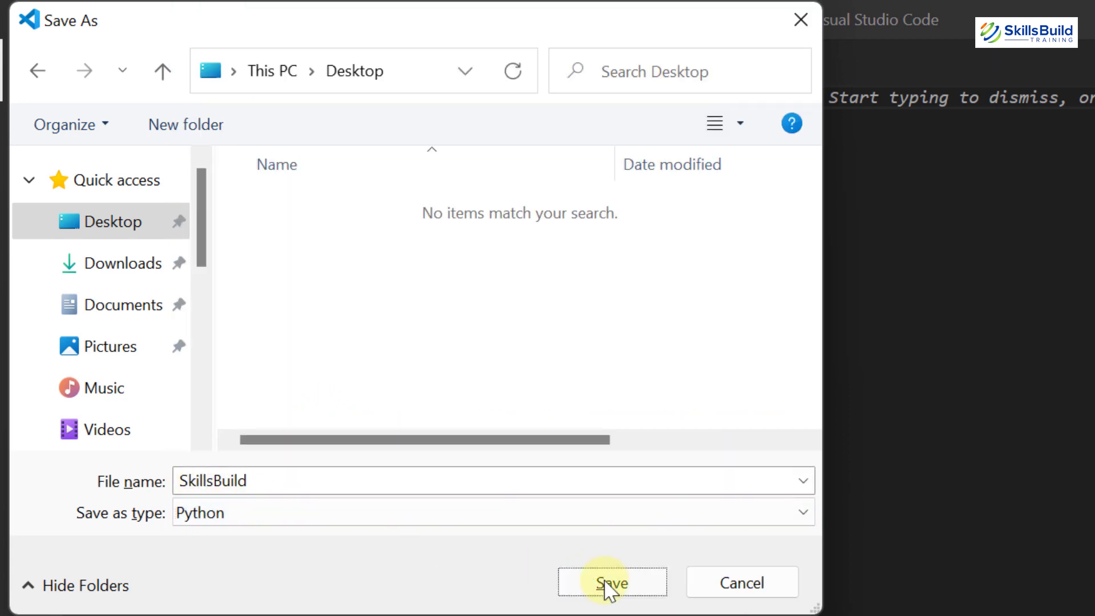
Confirm saving SkillsBuild.py, then go to the Extensions marketplace search box
{"action": "left_click", "coordinate": [610, 583]}
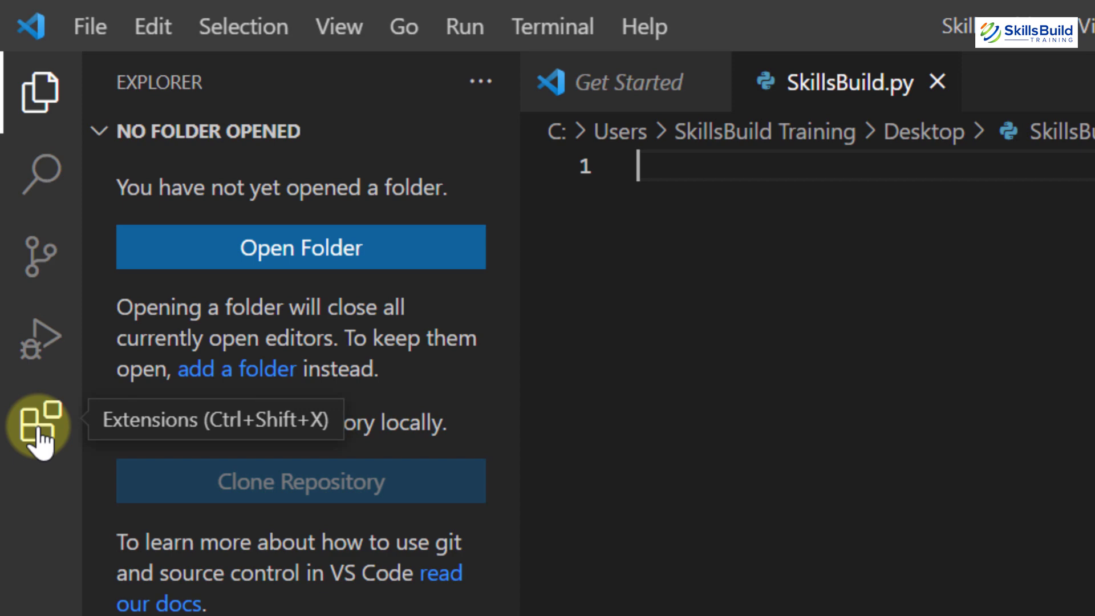
{"action": "left_click", "coordinate": [39, 429]}
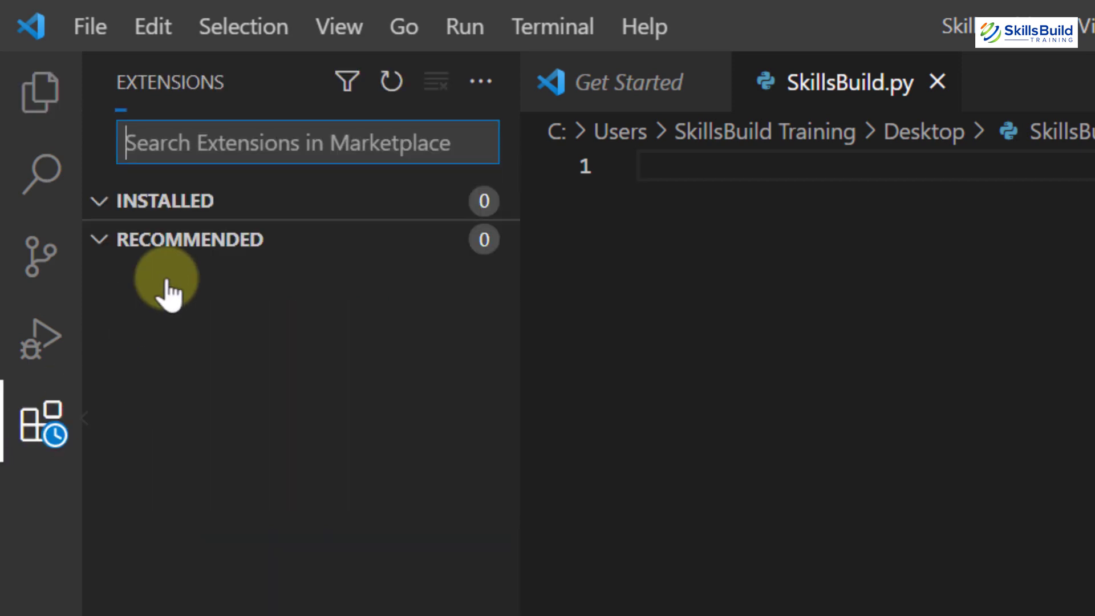
{"action": "left_click", "coordinate": [266, 146]}
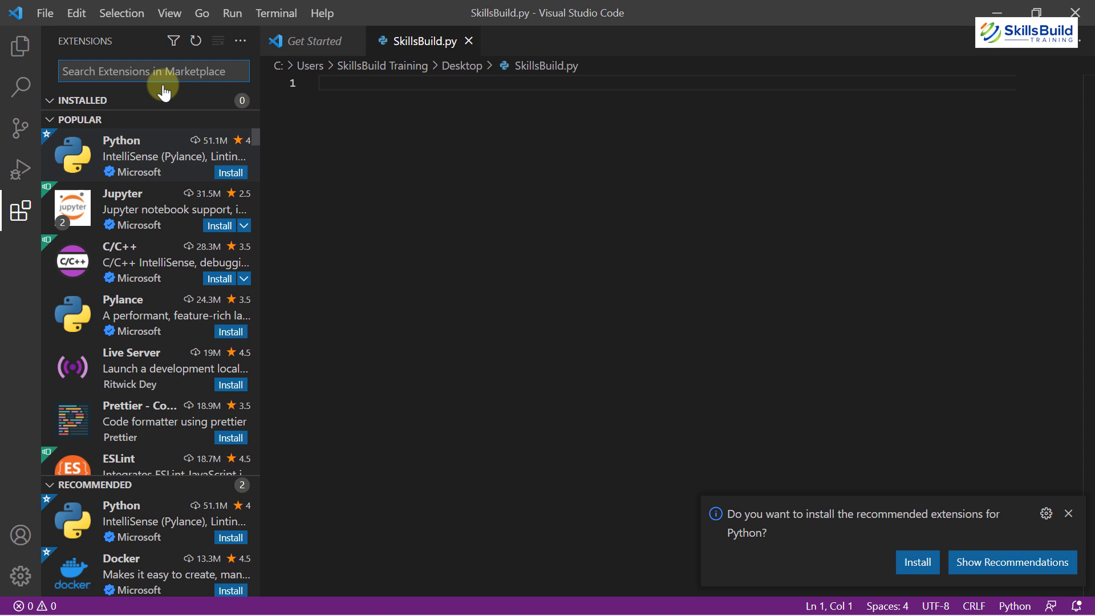
{"action": "type", "text": "pyth"}
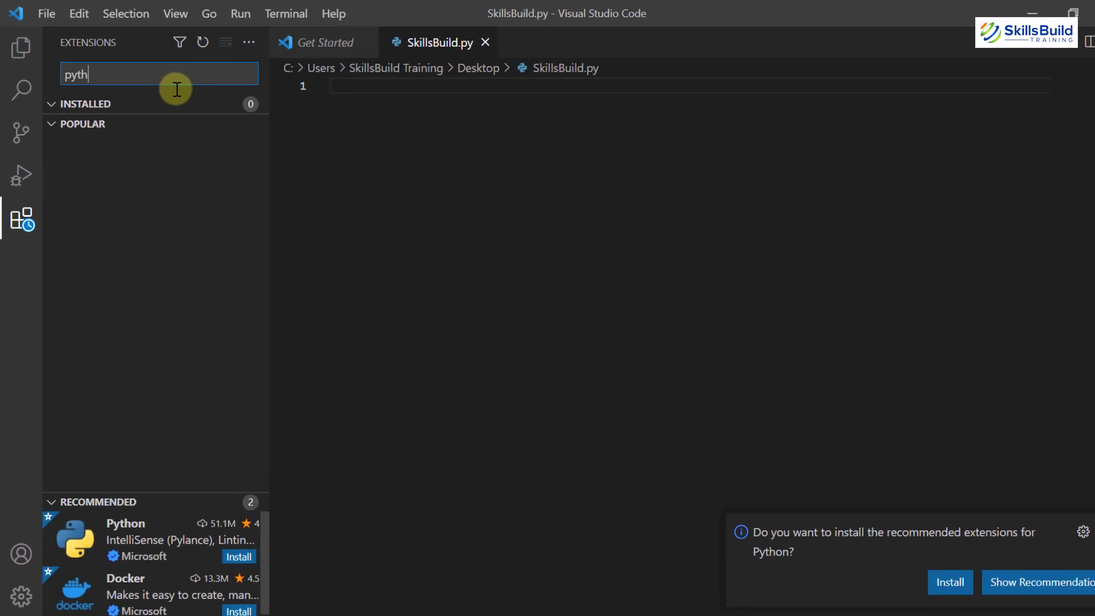
{"action": "type", "text": "on"}
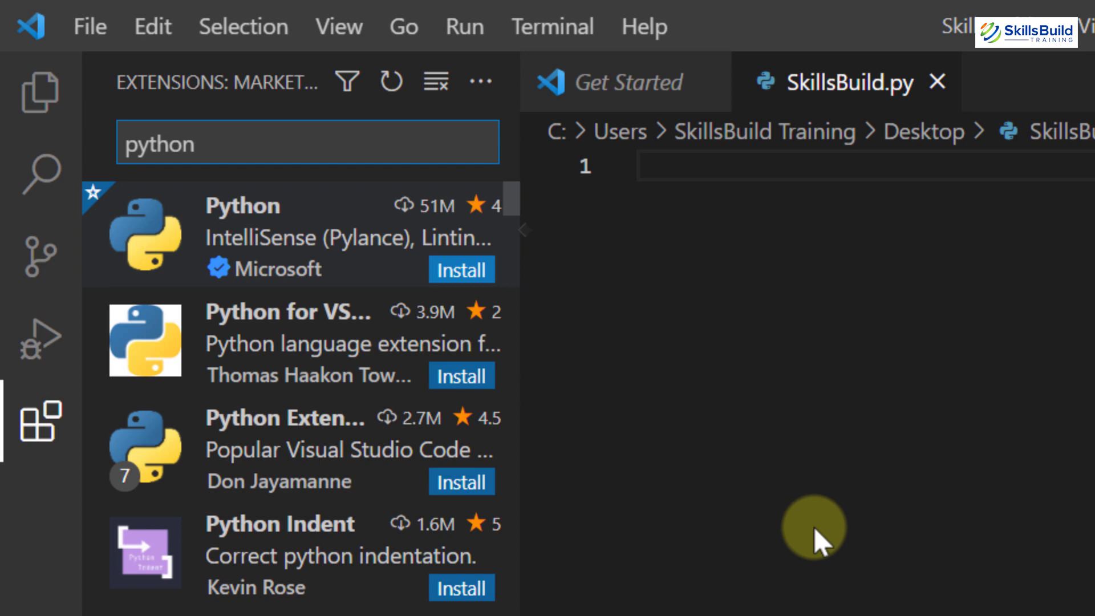
Install Microsoft's Python extension from its marketplace details page
{"action": "left_click", "coordinate": [347, 253]}
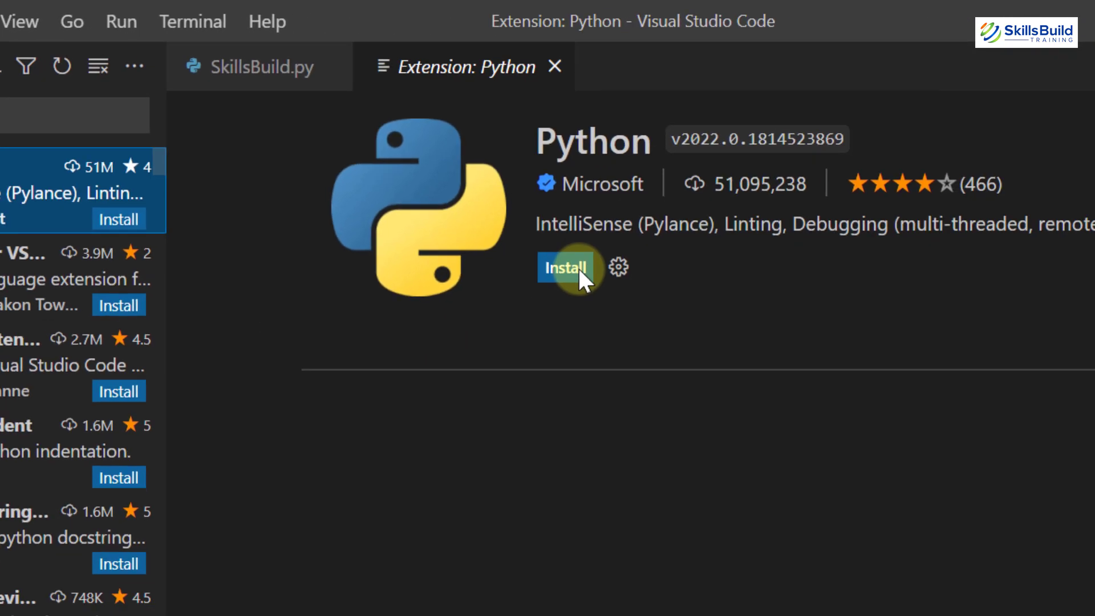
{"action": "left_click", "coordinate": [356, 238]}
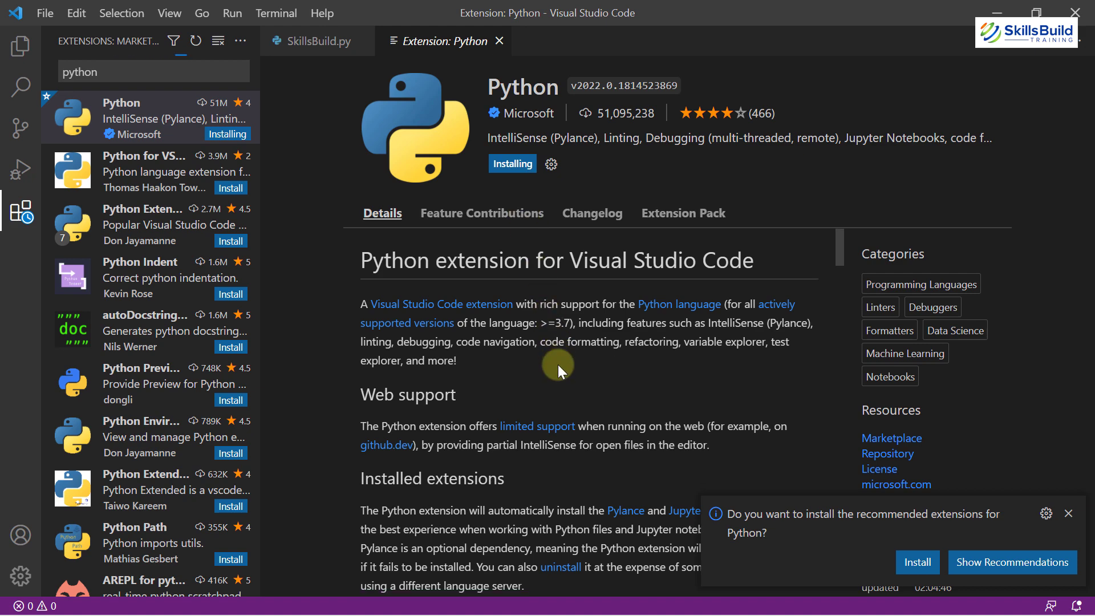
{"action": "scroll", "coordinate": [558, 364], "scroll_direction": "down", "scroll_amount": 2}
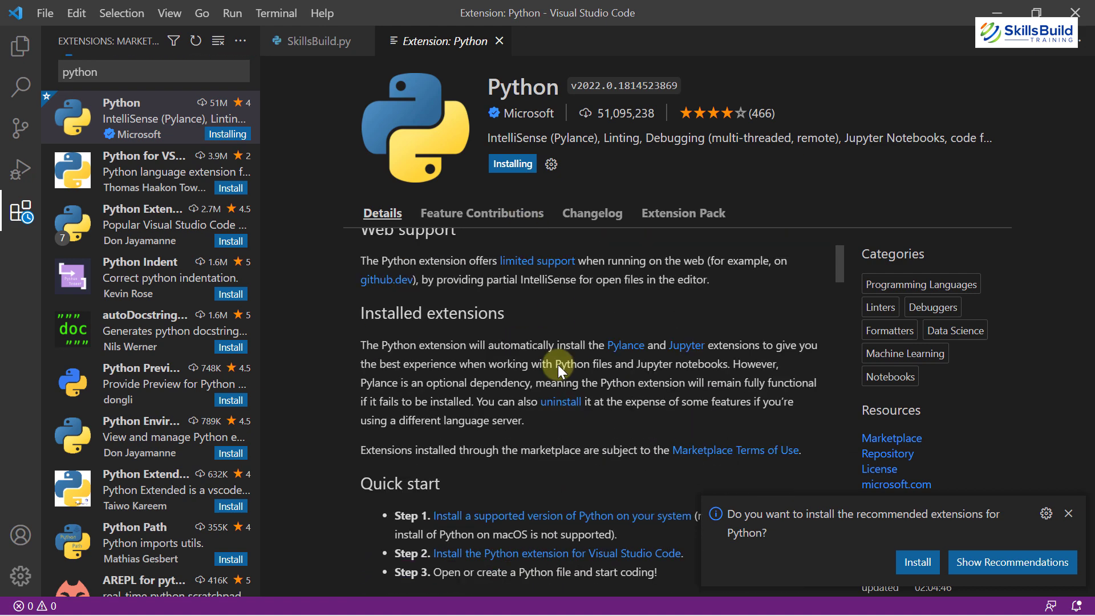
{"action": "scroll", "coordinate": [558, 364], "scroll_direction": "down", "scroll_amount": 1}
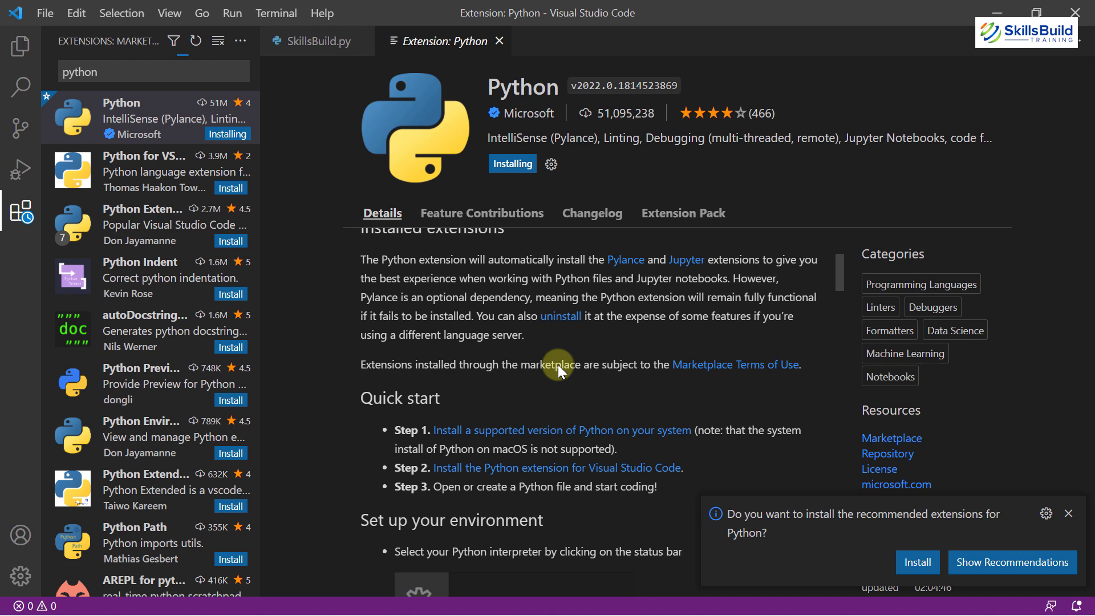
{"action": "scroll", "coordinate": [558, 364], "scroll_direction": "down", "scroll_amount": 1}
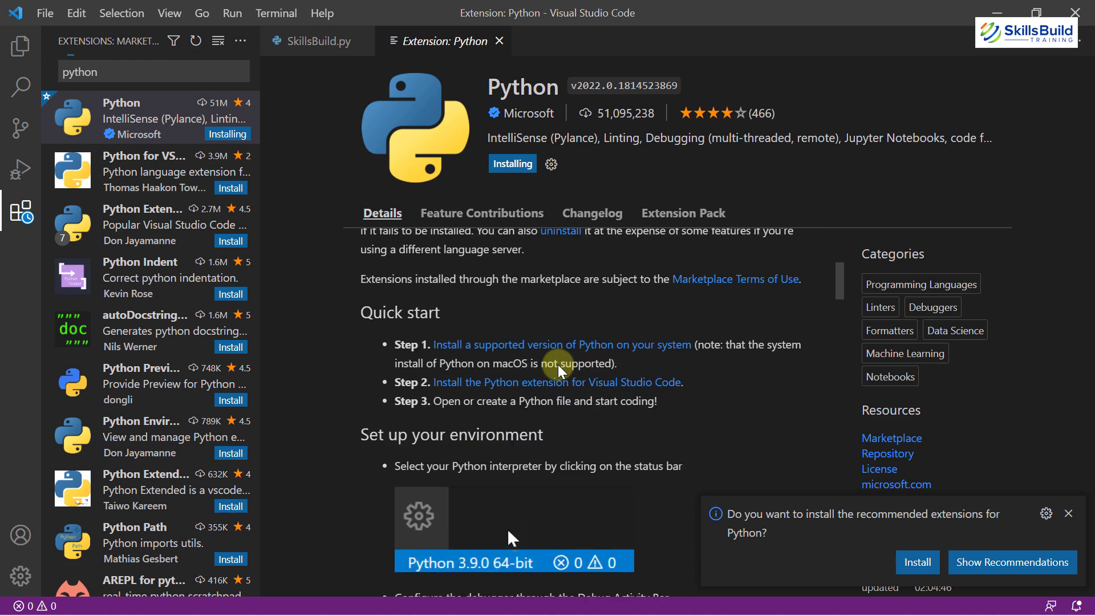
{"action": "scroll", "coordinate": [558, 364], "scroll_direction": "down", "scroll_amount": 1}
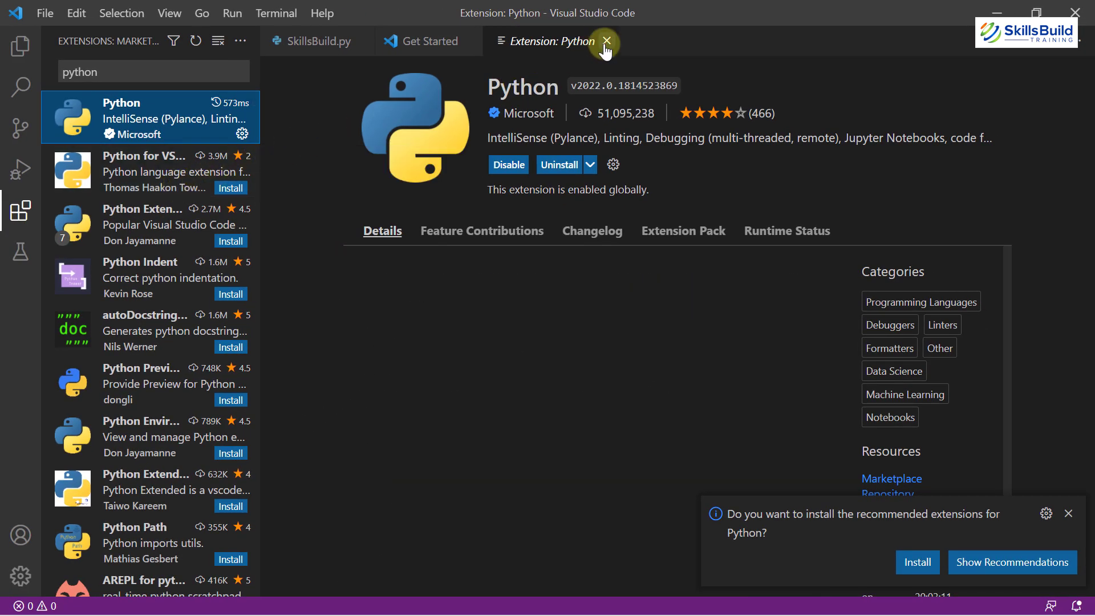
Close the extension and welcome tabs and write a=10, b=20, print(a+b) in SkillsBuild.py
{"action": "left_click", "coordinate": [606, 41]}
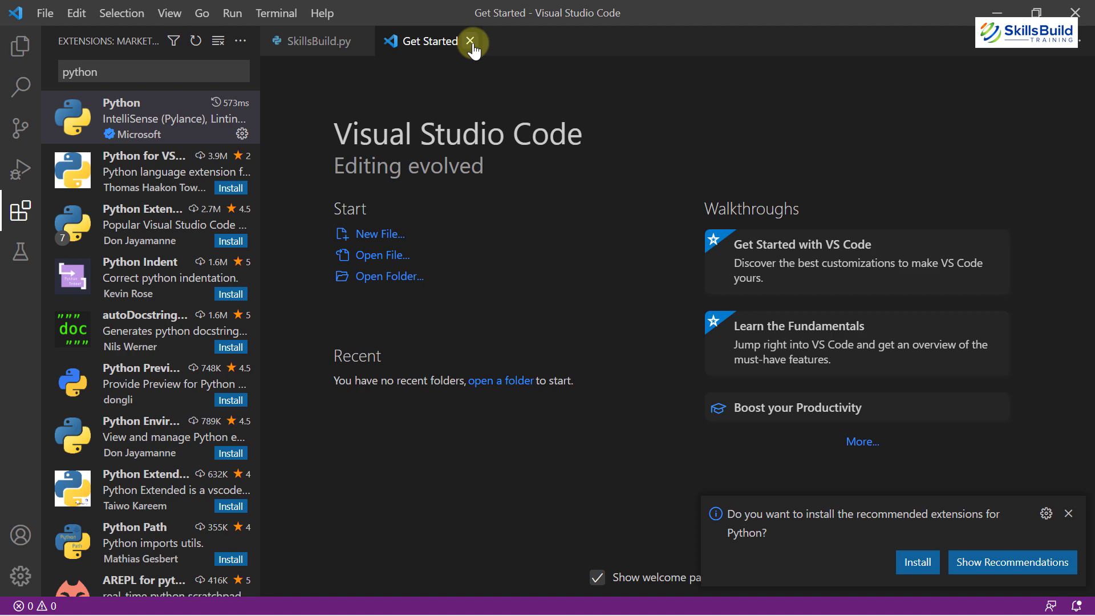
{"action": "left_click", "coordinate": [471, 41]}
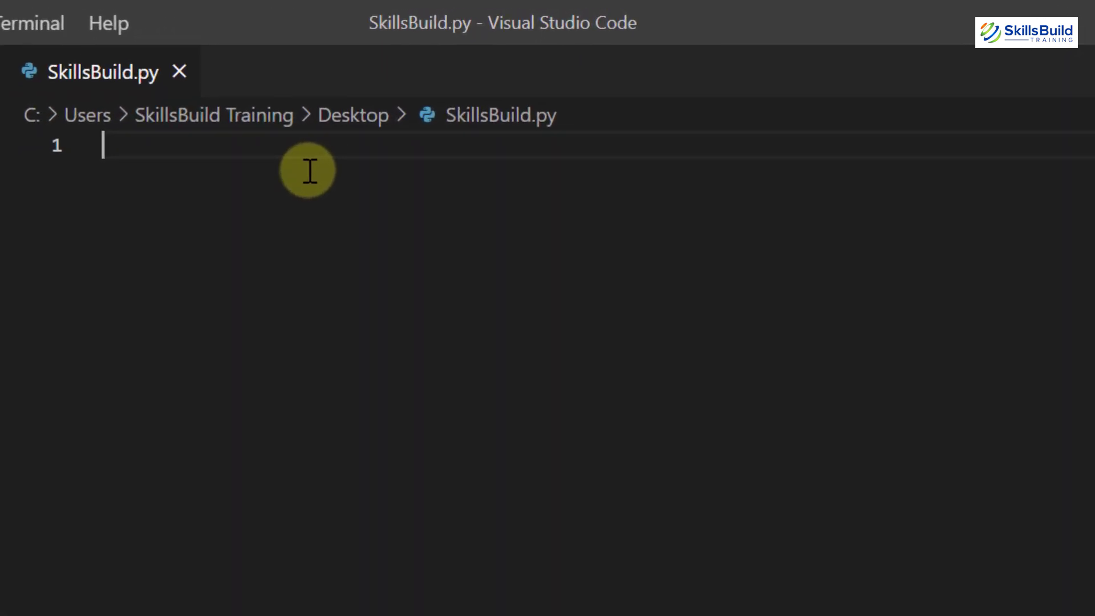
{"action": "type", "text": "a=1"}
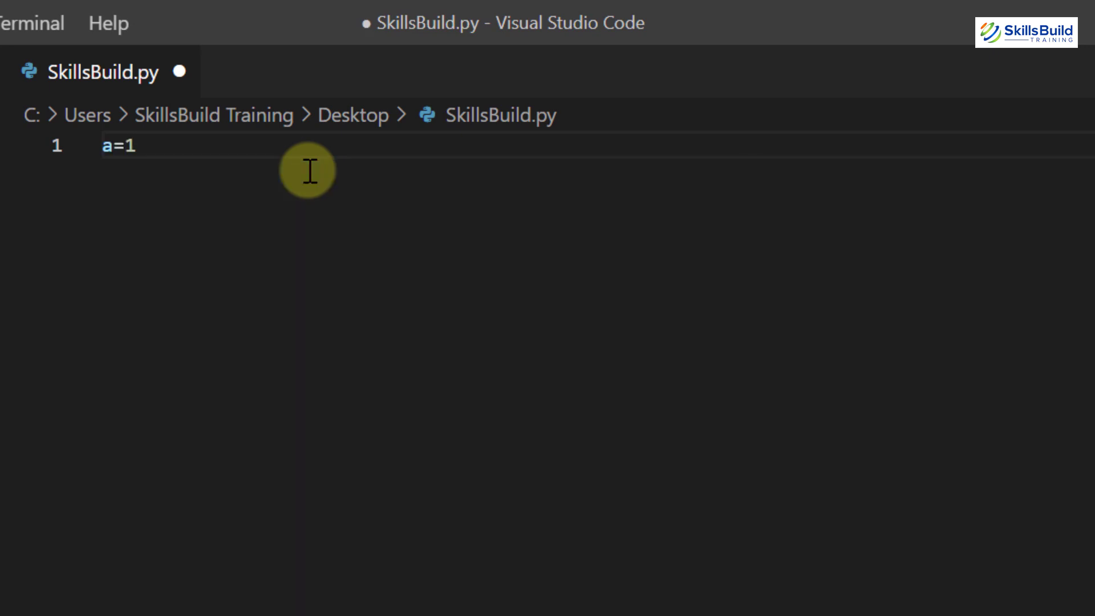
{"action": "type", "text": "0"}
{"action": "key", "text": "Return"}
{"action": "type", "text": "b"}
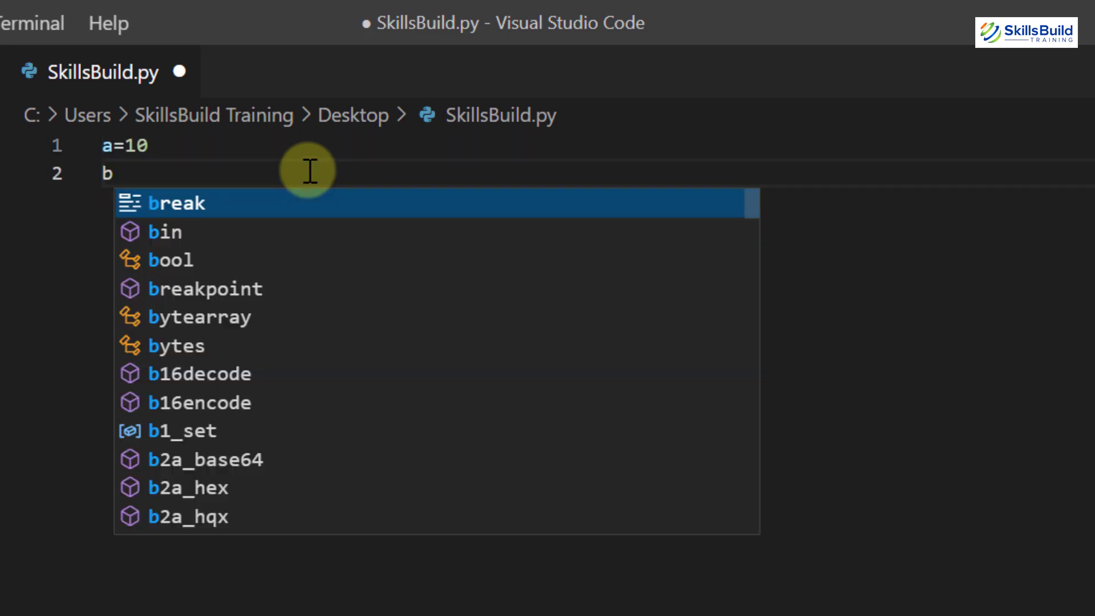
{"action": "type", "text": "=20"}
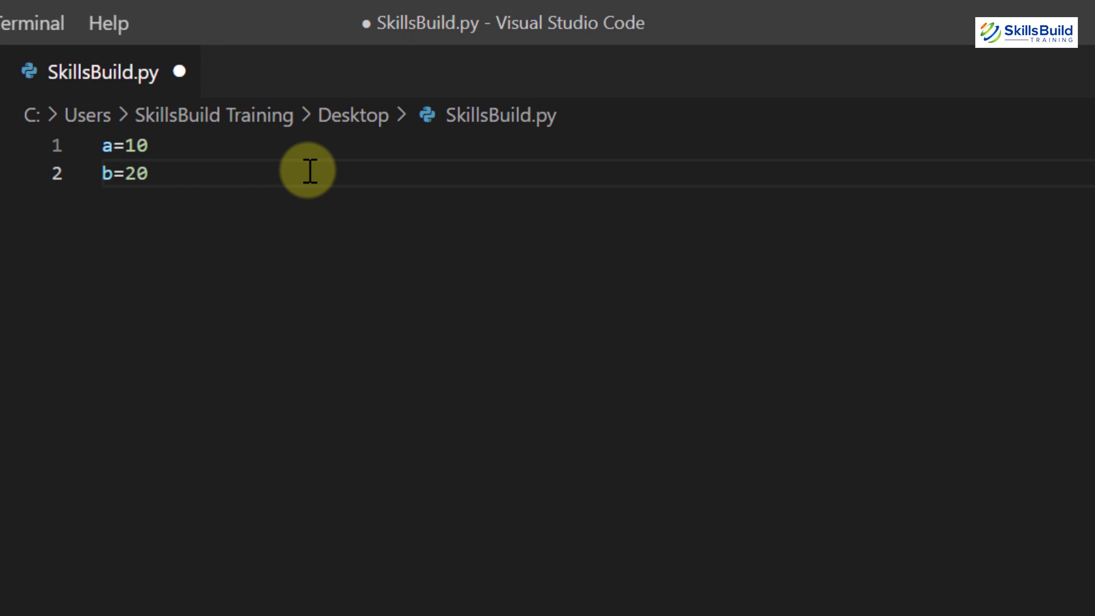
{"action": "key", "text": "Return"}
{"action": "type", "text": "pr"}
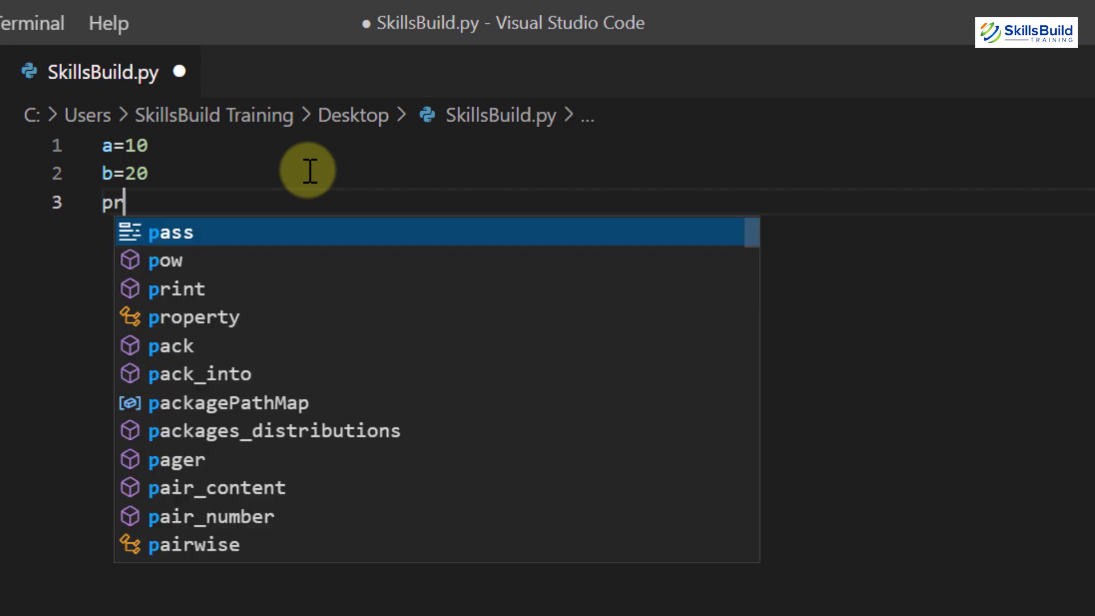
{"action": "type", "text": "int()"}
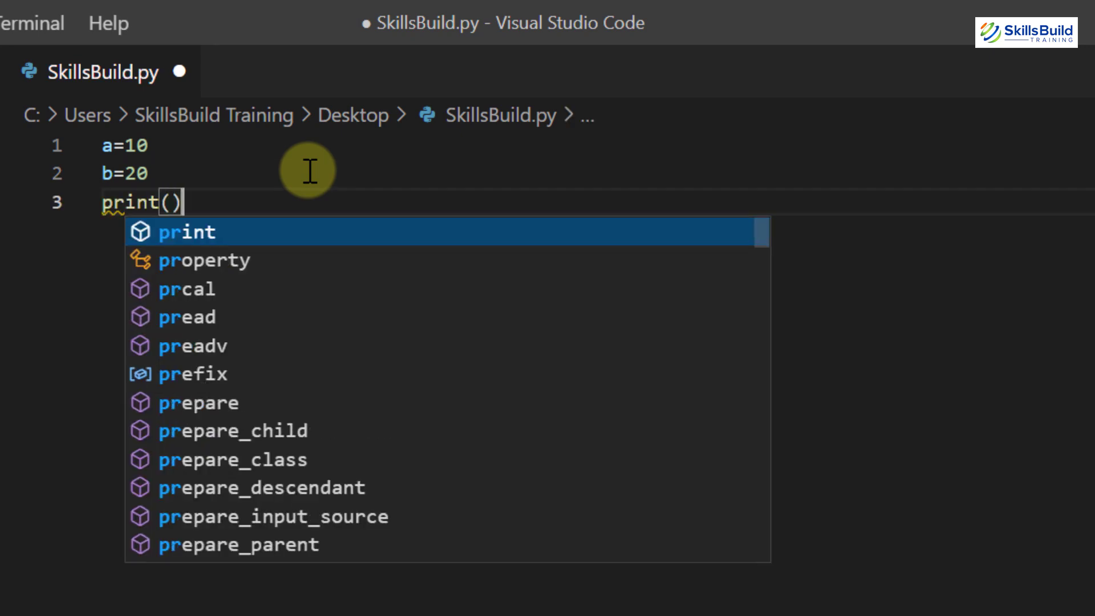
{"action": "key", "text": "Left"}
{"action": "type", "text": "a"}
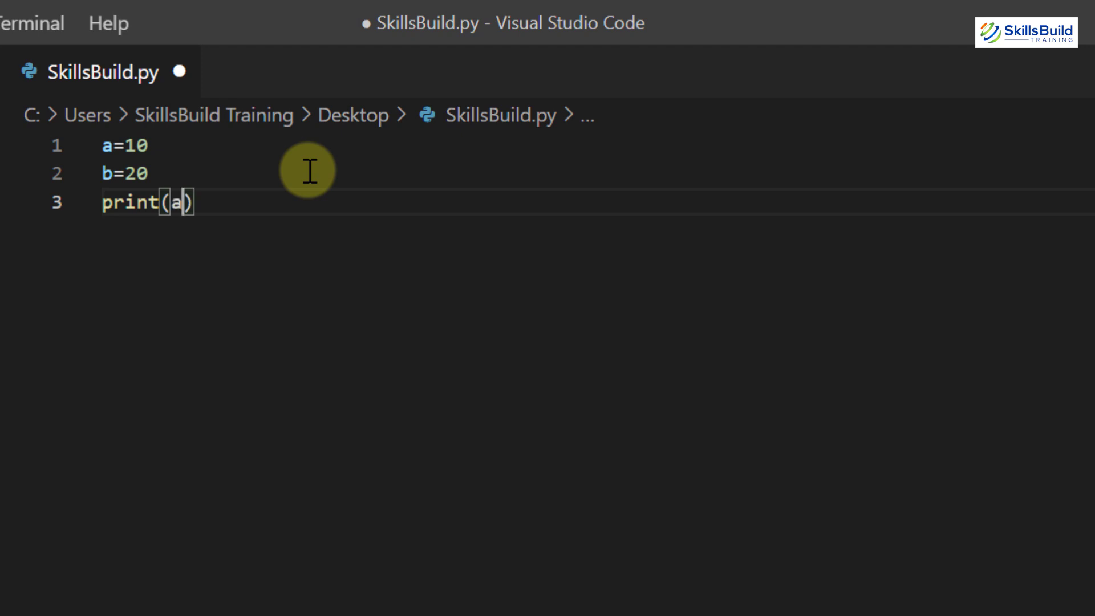
{"action": "type", "text": "+b"}
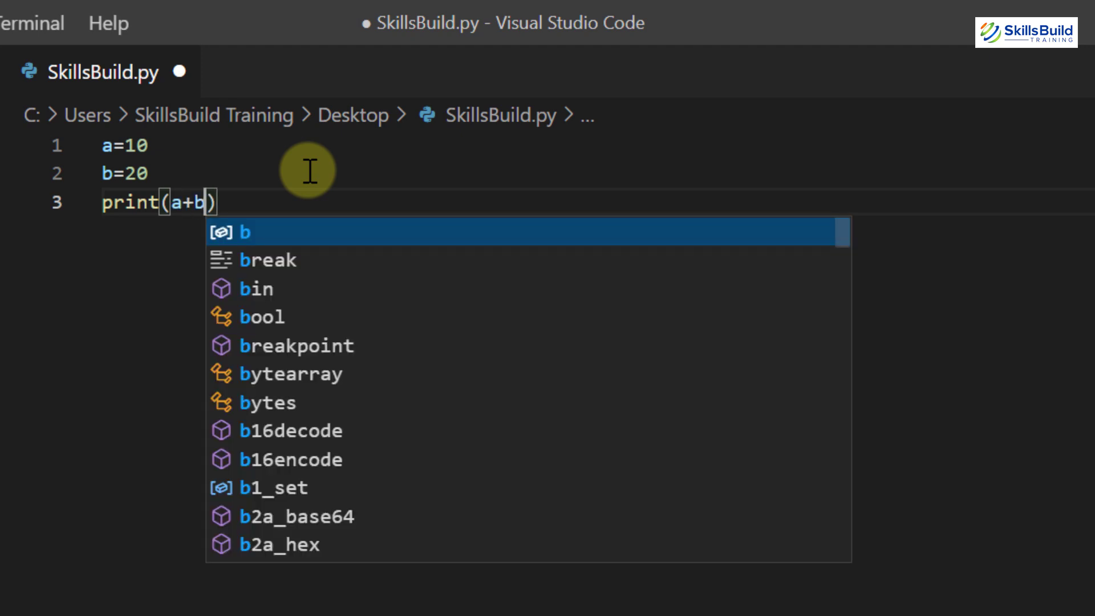
{"action": "key", "text": "Right"}
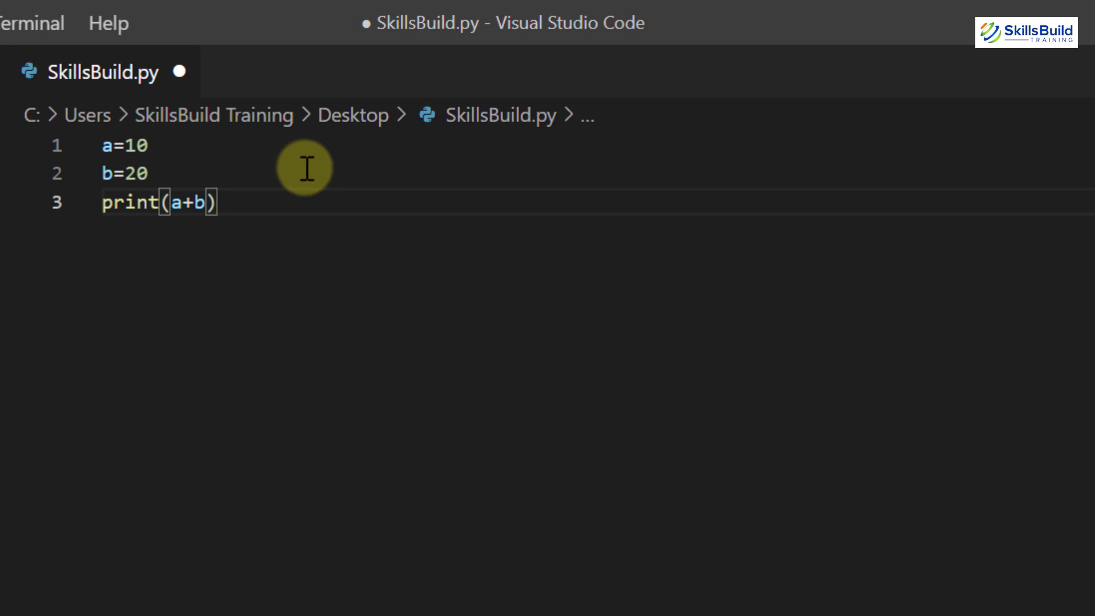
Run SkillsBuild.py via Run Python File in Terminal and select the printed 30
{"action": "right_click", "coordinate": [301, 165]}
{"action": "scroll", "coordinate": [359, 385], "scroll_direction": "down", "scroll_amount": 3}
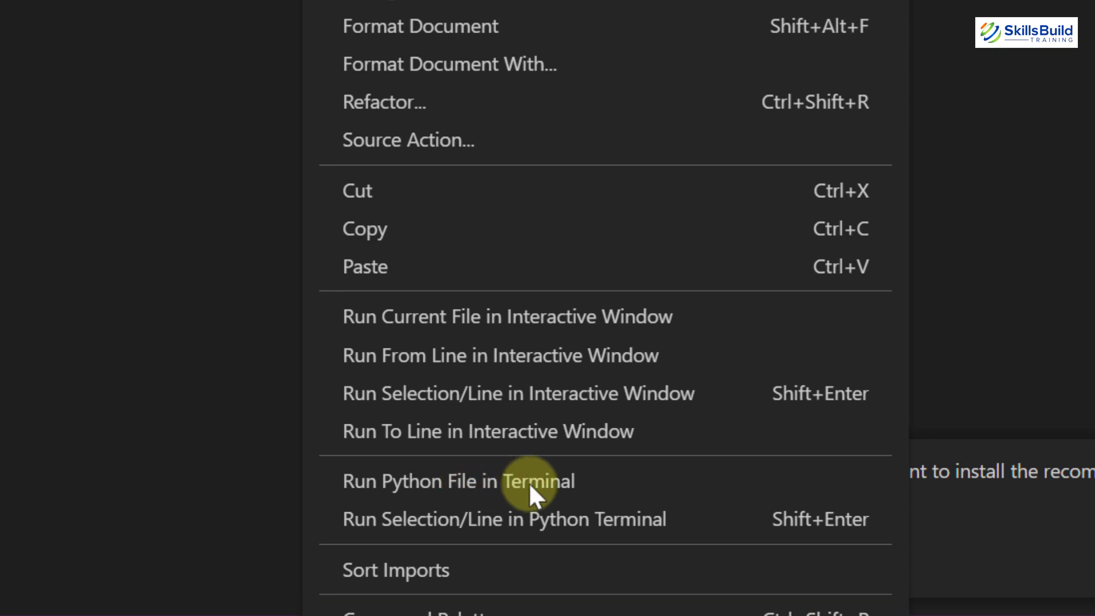
{"action": "left_click", "coordinate": [560, 492]}
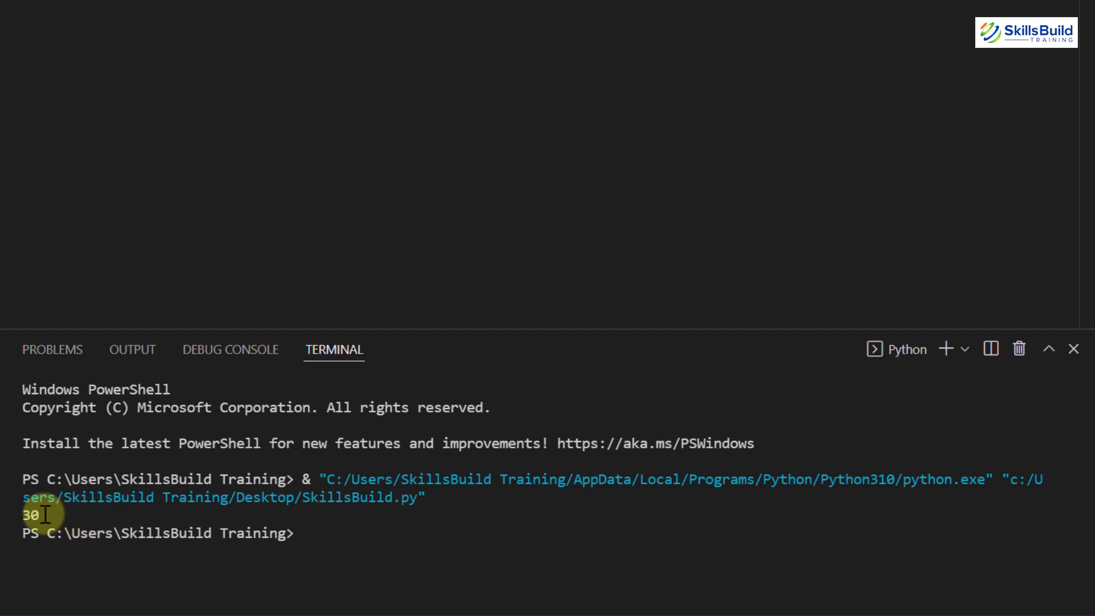
{"action": "left_click_drag", "start_coordinate": [43, 514], "coordinate": [24, 513]}
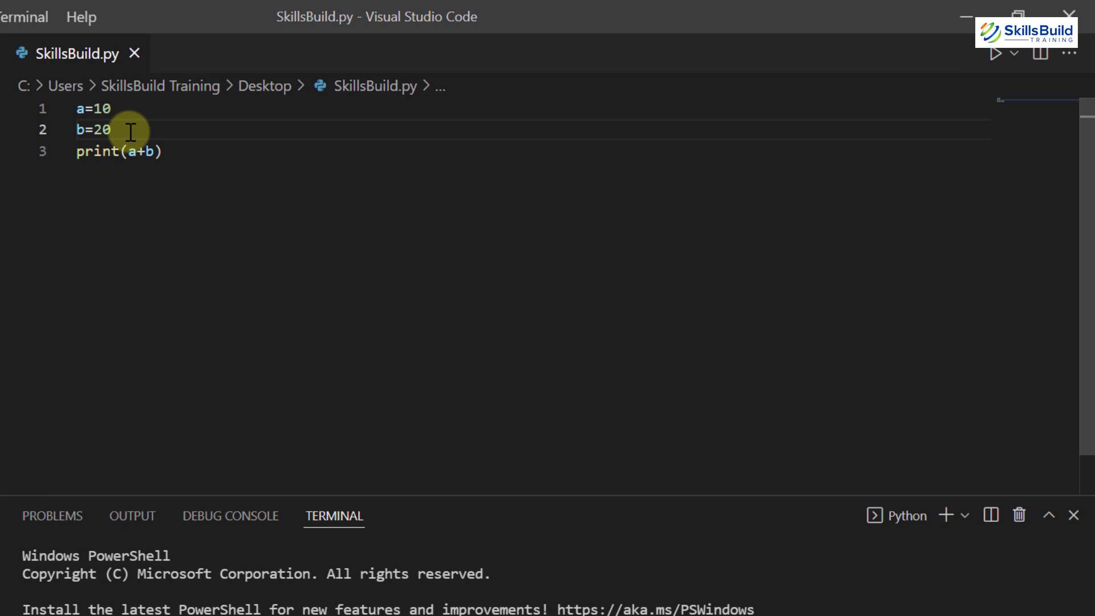
Insert c=a+b after b=20 and change print(a+b) to print(c)
{"action": "left_click", "coordinate": [130, 130]}
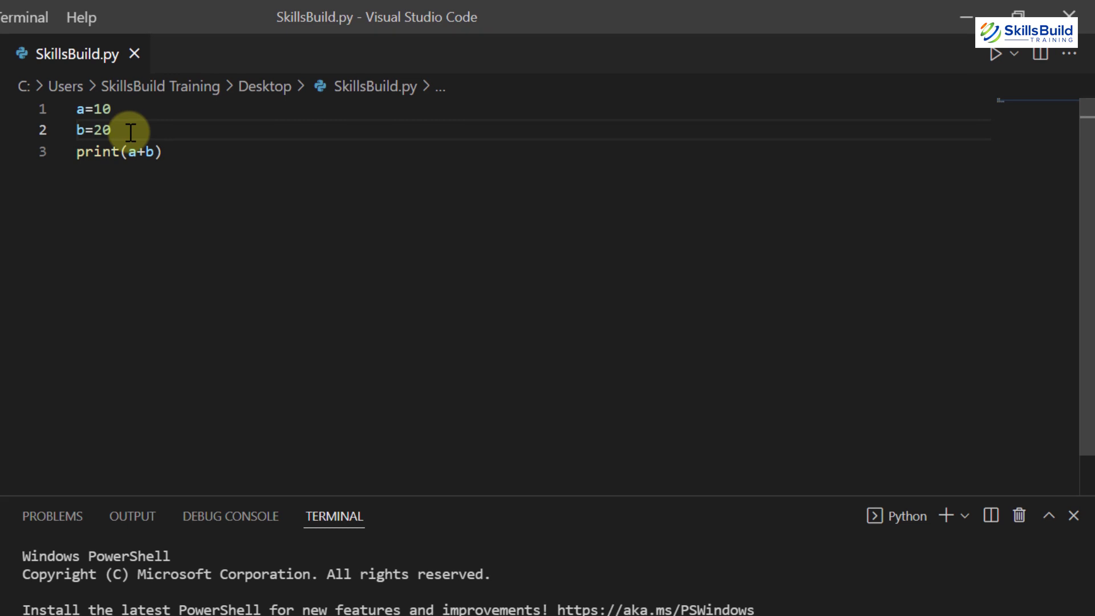
{"action": "key", "text": "Return"}
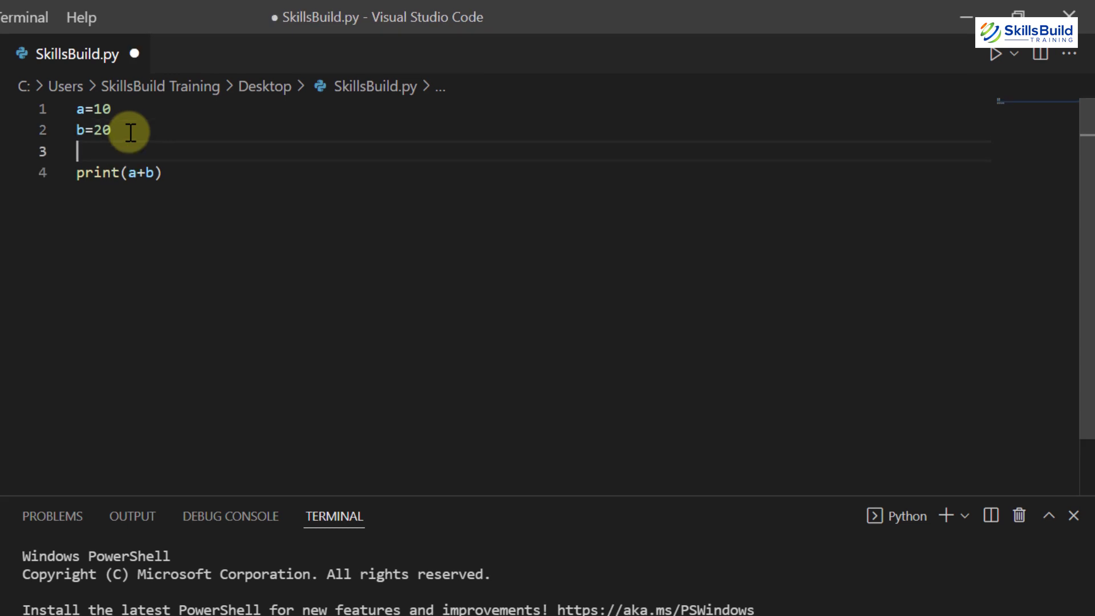
{"action": "type", "text": "c="}
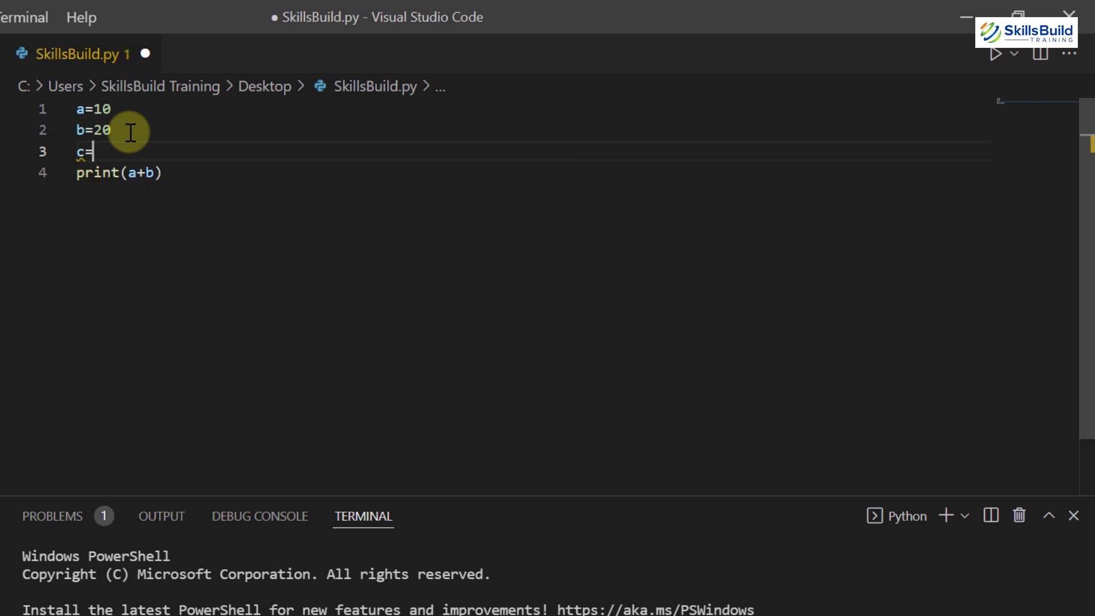
{"action": "type", "text": "a+b"}
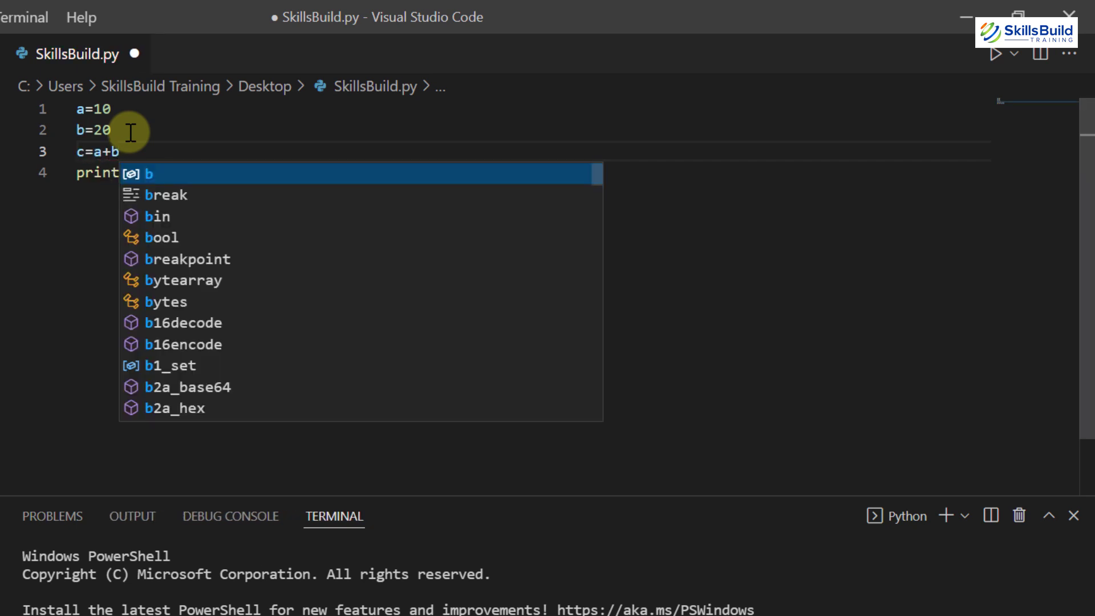
{"action": "left_click", "coordinate": [87, 151]}
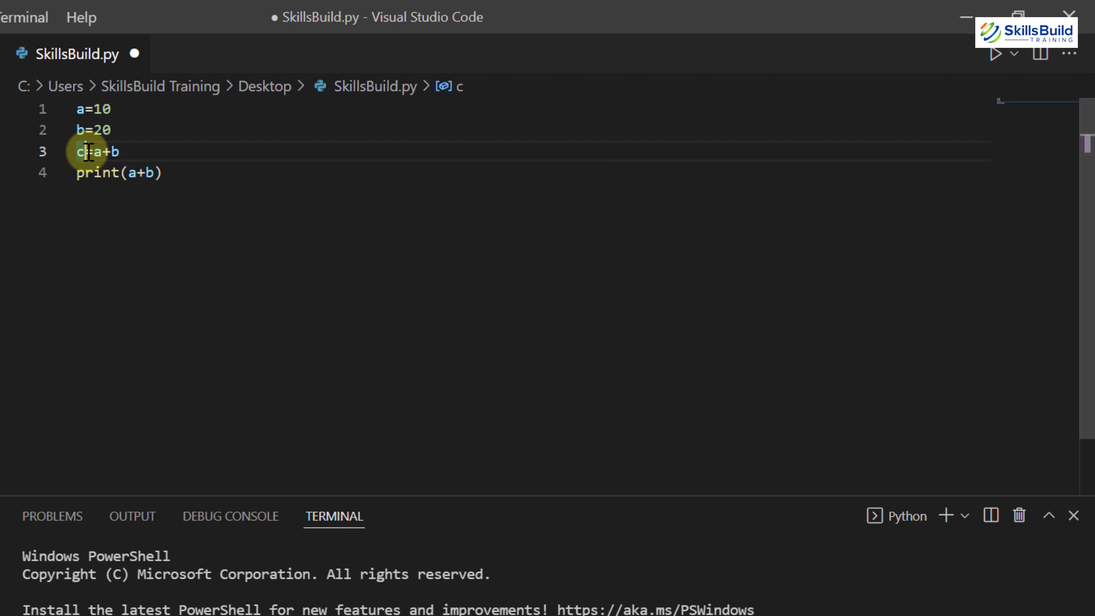
{"action": "left_click", "coordinate": [153, 172]}
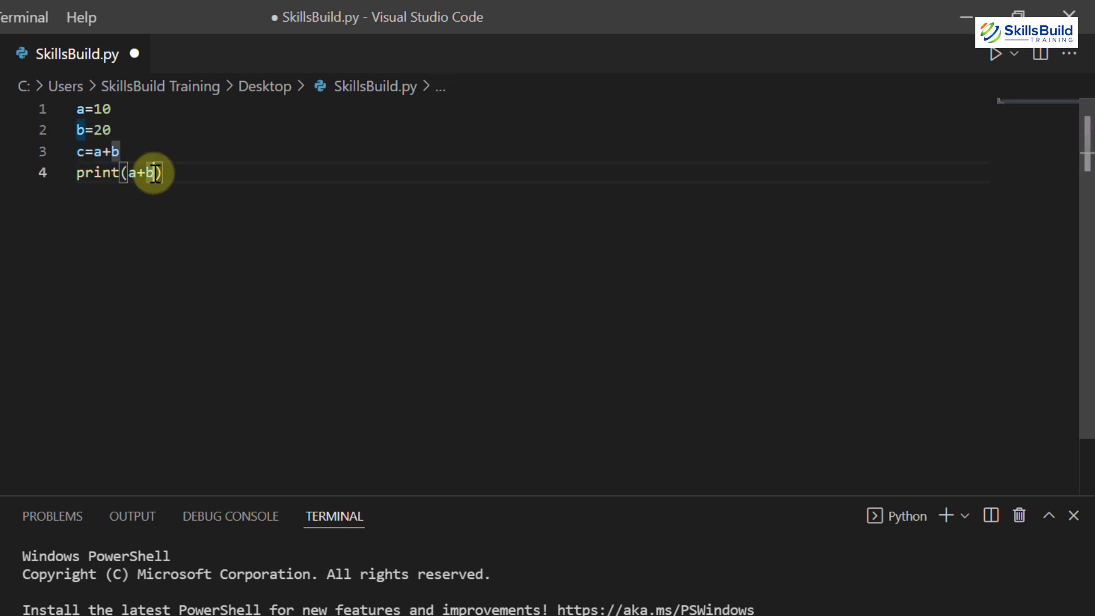
{"action": "key", "text": "BackSpace"}
{"action": "key", "text": "BackSpace"}
{"action": "key", "text": "BackSpace"}
{"action": "type", "text": "c"}
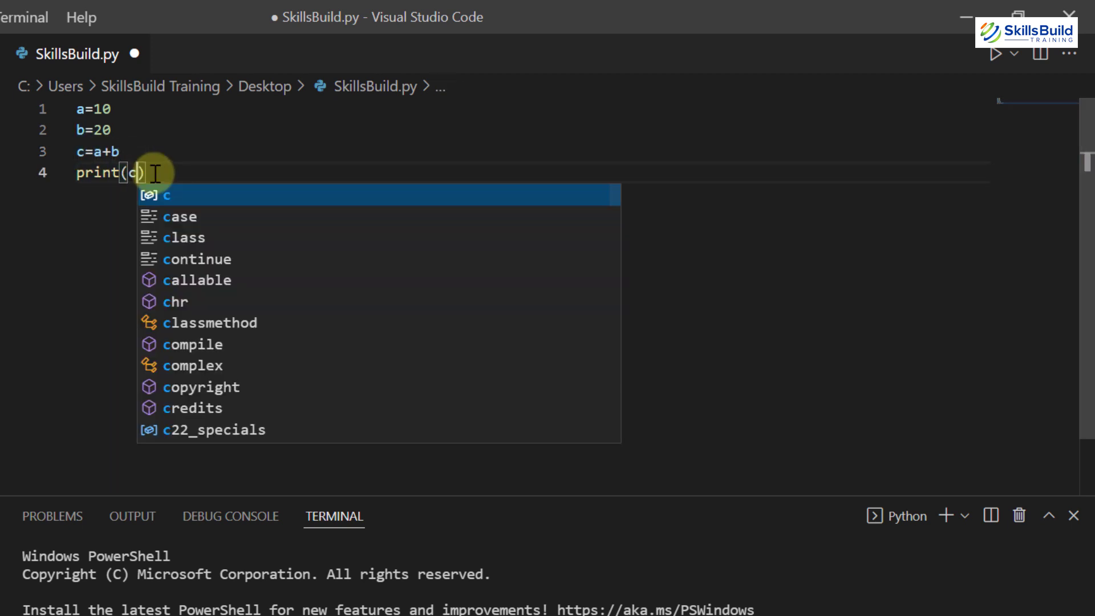
Run SkillsBuild.py again so the terminal prints 30 from print(c)
{"action": "left_click", "coordinate": [142, 130]}
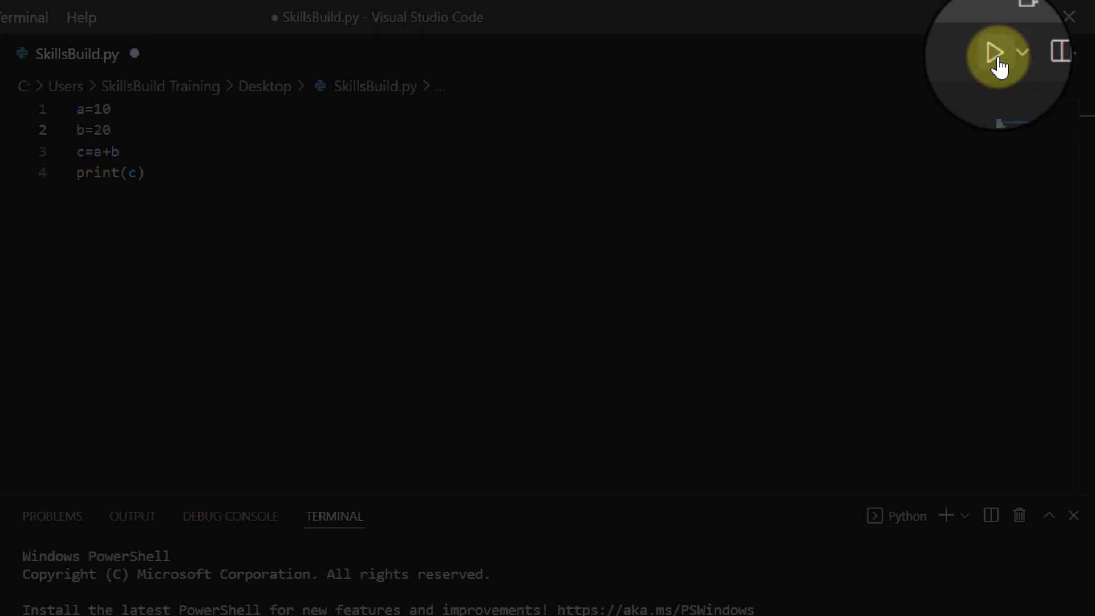
{"action": "left_click", "coordinate": [997, 55]}
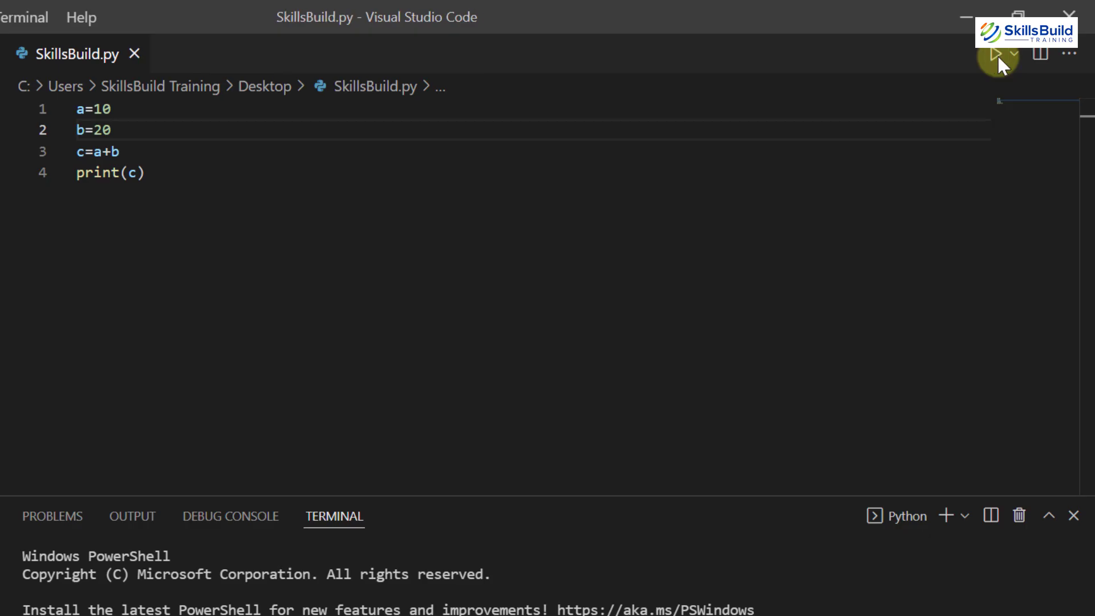